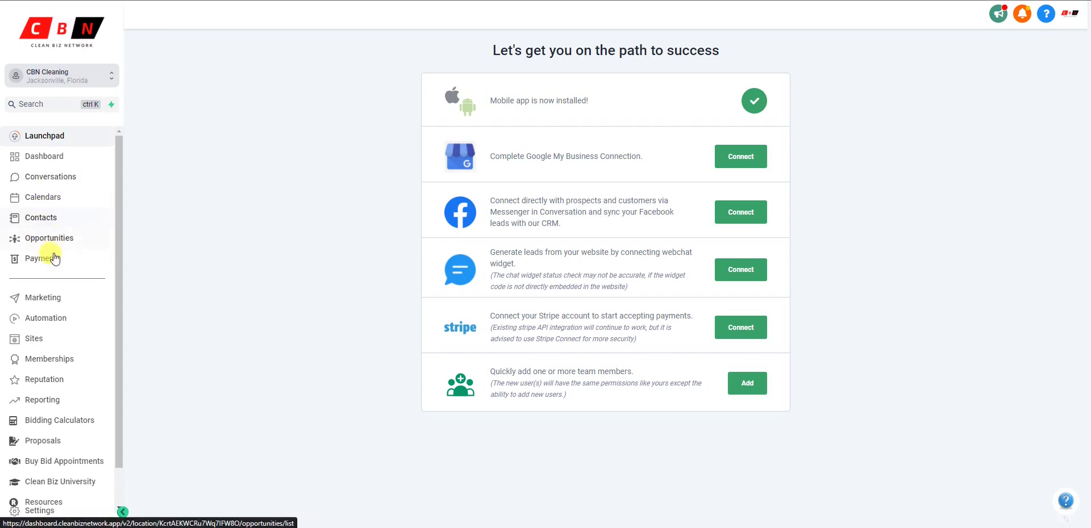
Step: Open the Payments section and view the options for creating a new invoice
click(53, 257)
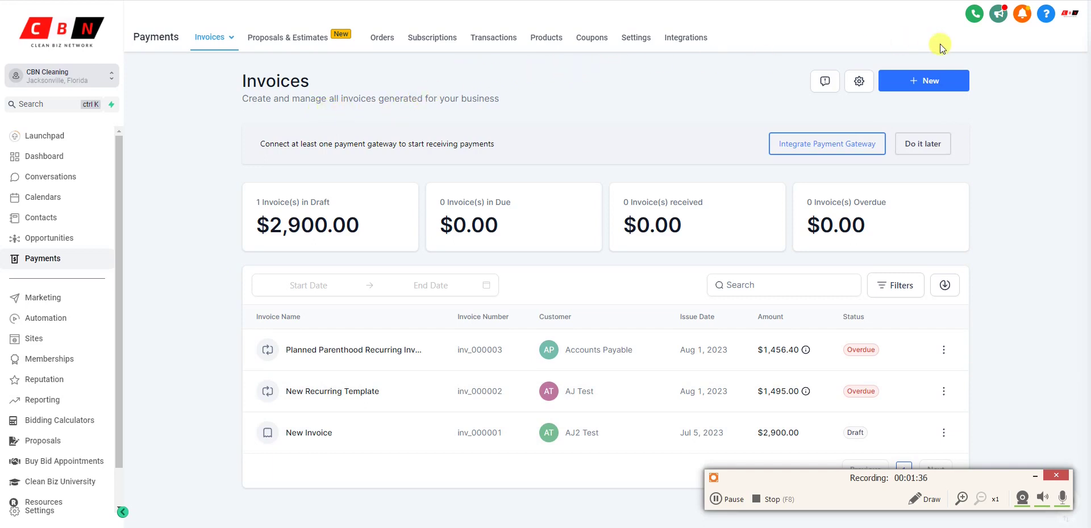
click(913, 84)
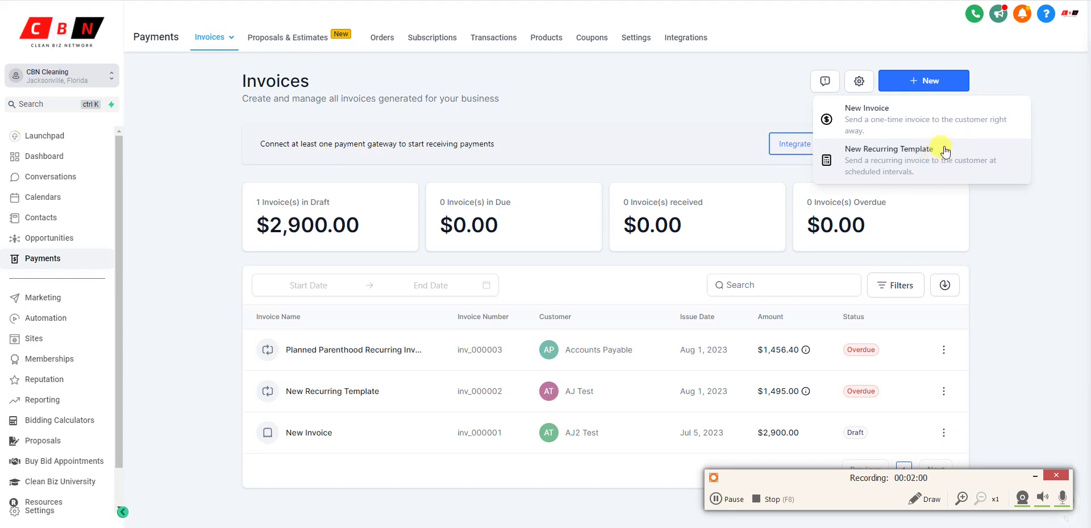
click(1065, 101)
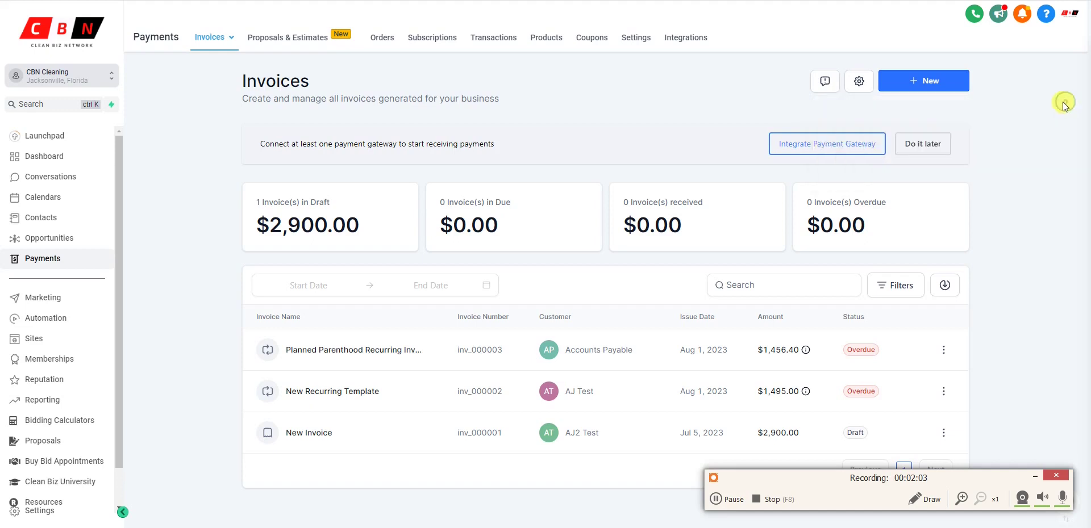
Step: Open the payment gateway integrations and review the NMI, Authorize.net, Stripe and PayPal connection options
click(849, 149)
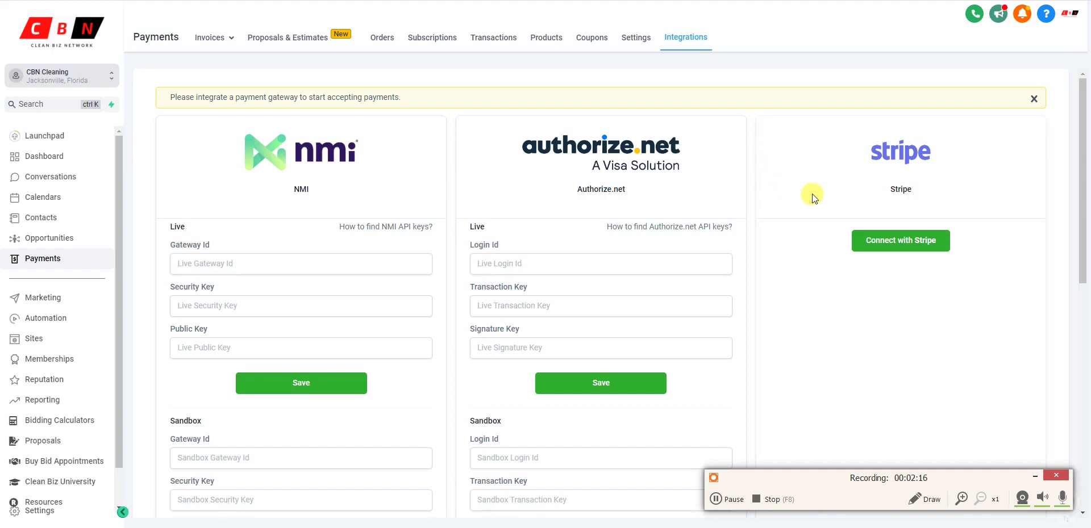
scroll(797, 185, down, 2)
scroll(799, 185, up, 2)
scroll(875, 207, down, 1)
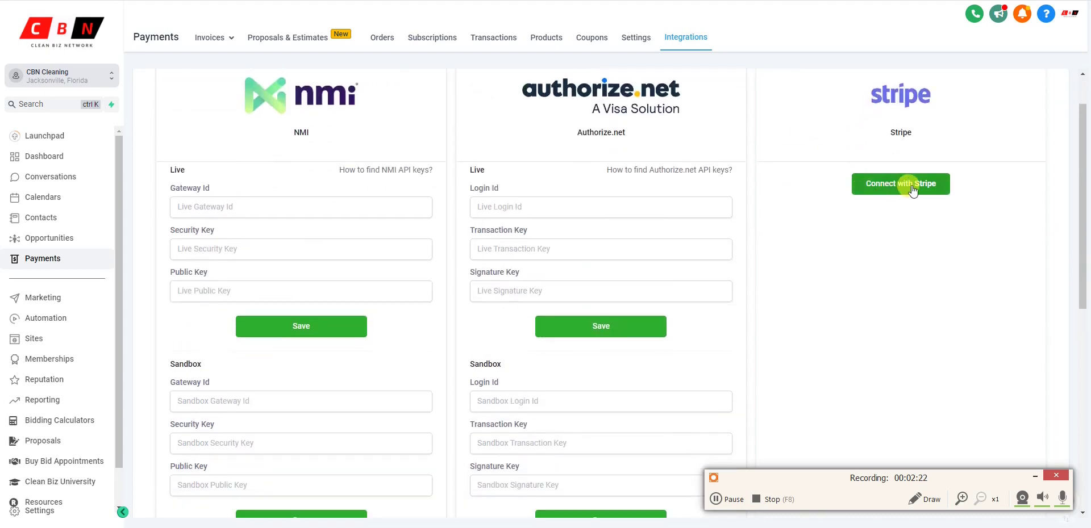
scroll(858, 240, up, 1)
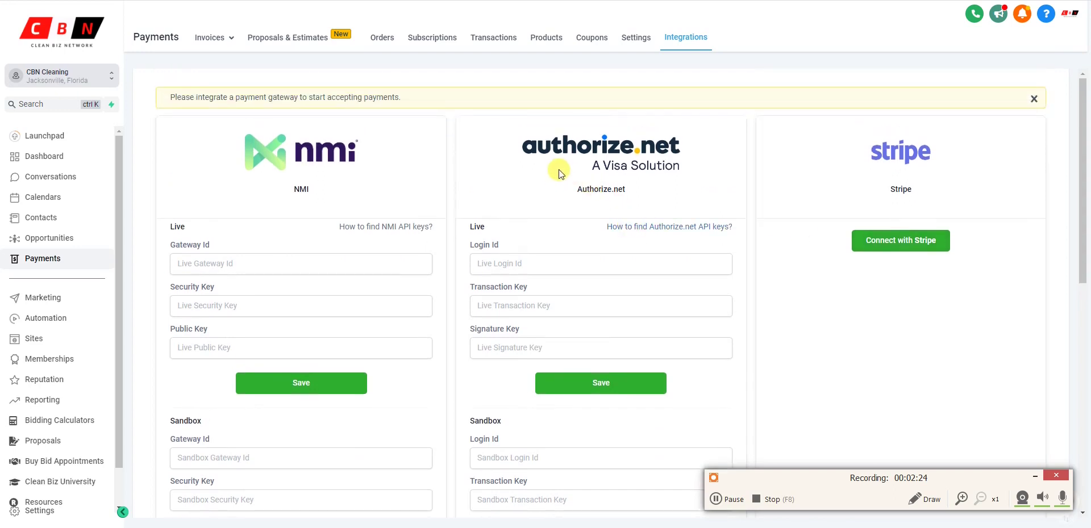
scroll(507, 190, down, 2)
scroll(506, 190, up, 2)
scroll(358, 199, down, 8)
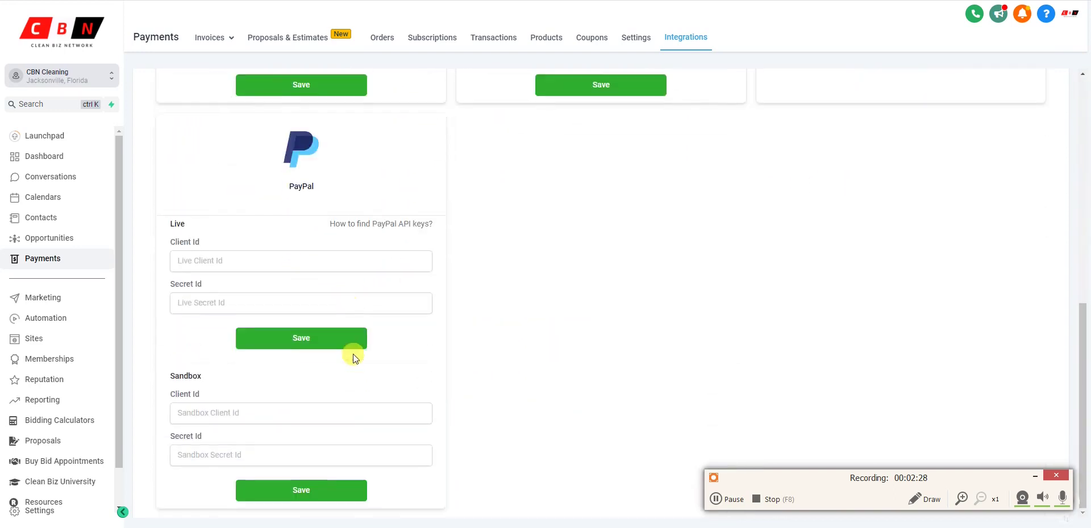
scroll(432, 313, up, 9)
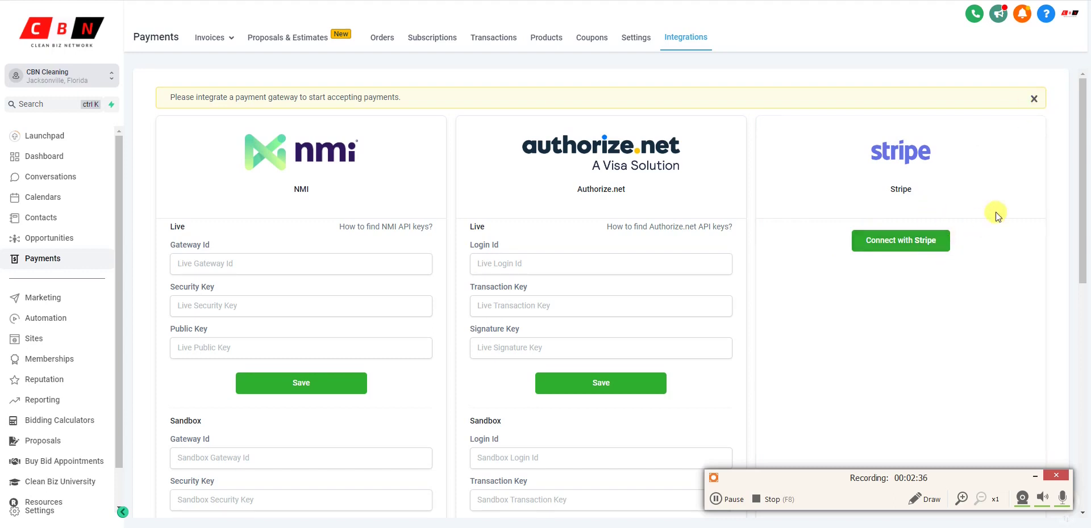
Step: Return to the list of all invoices and create a new one-time invoice
mouse_move(231, 41)
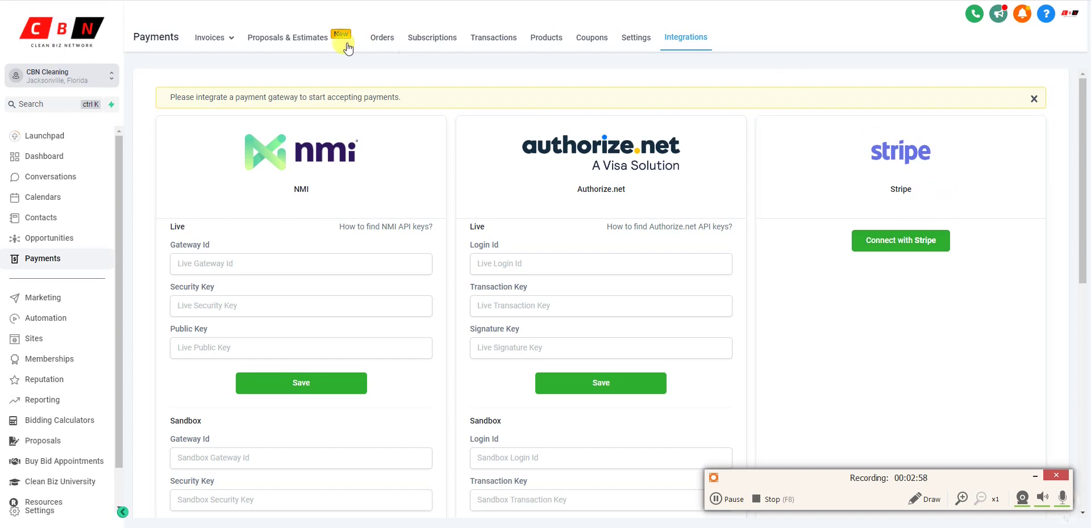
click(202, 64)
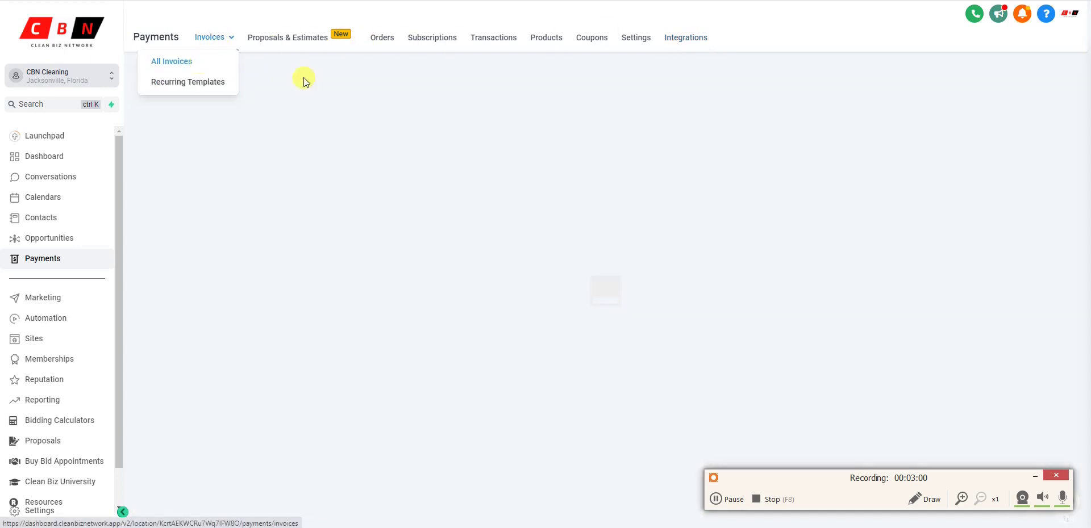
click(918, 82)
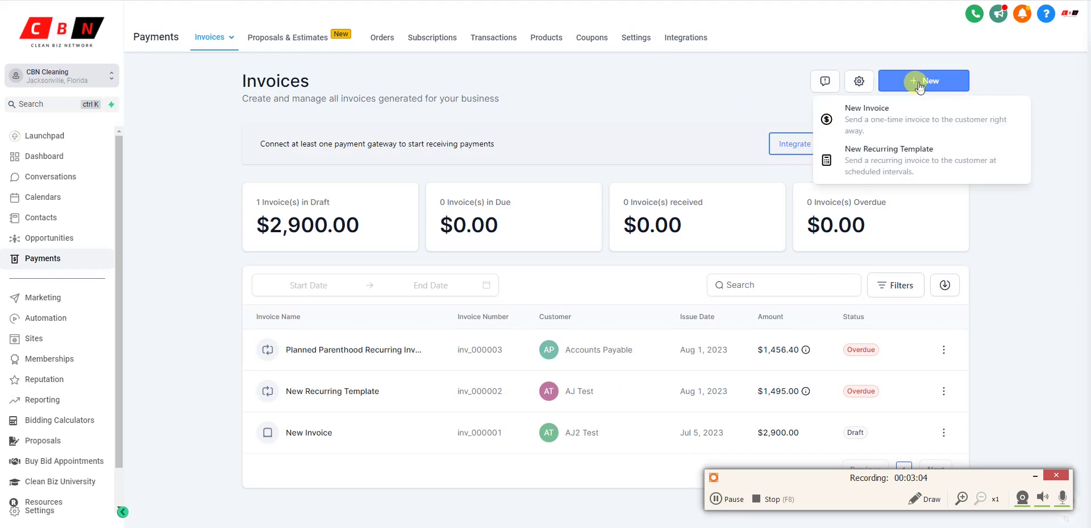
click(897, 120)
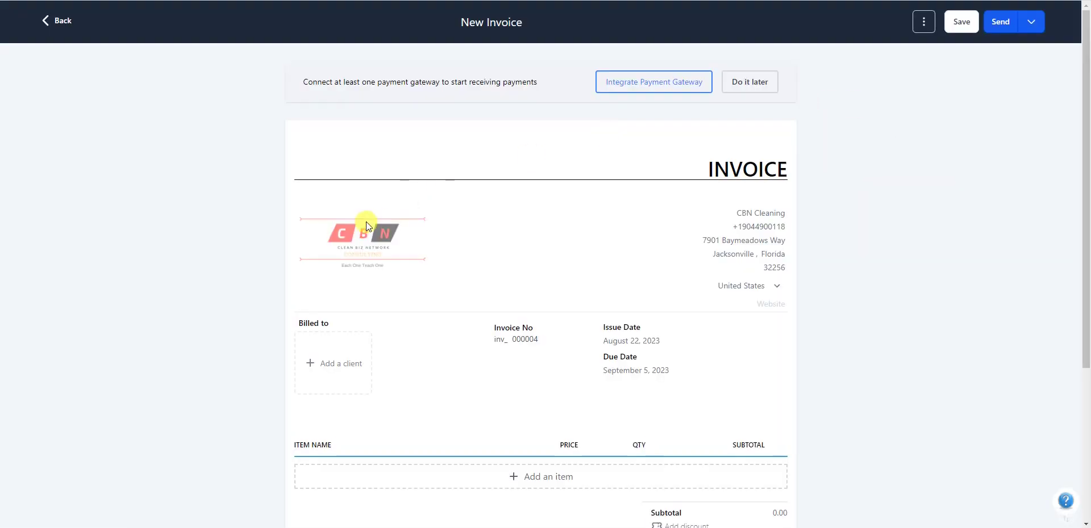
Step: Replace the invoice's logo with the image cbn logo invoice.png from the media library
scroll(365, 222, down, 1)
mouse_move(356, 196)
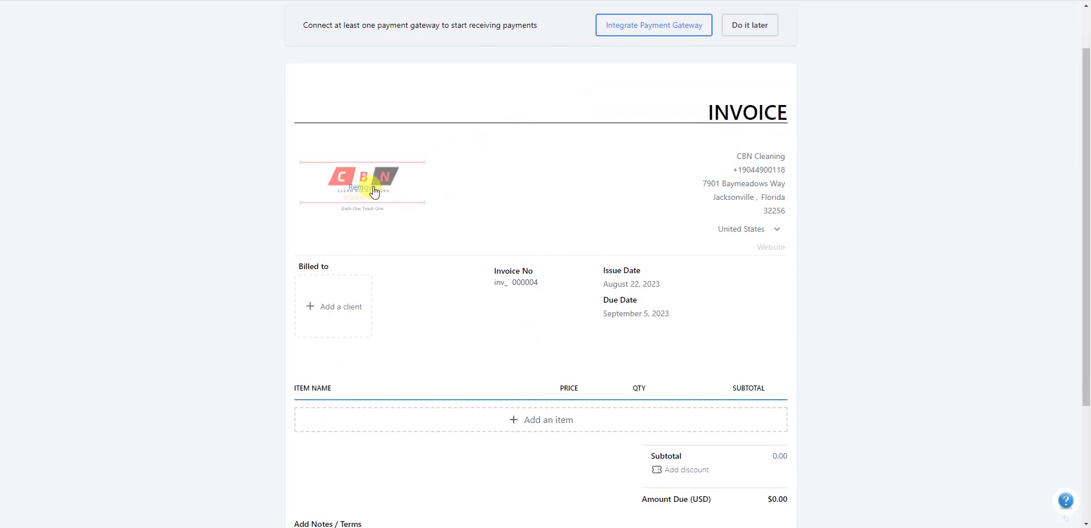
click(374, 192)
click(377, 186)
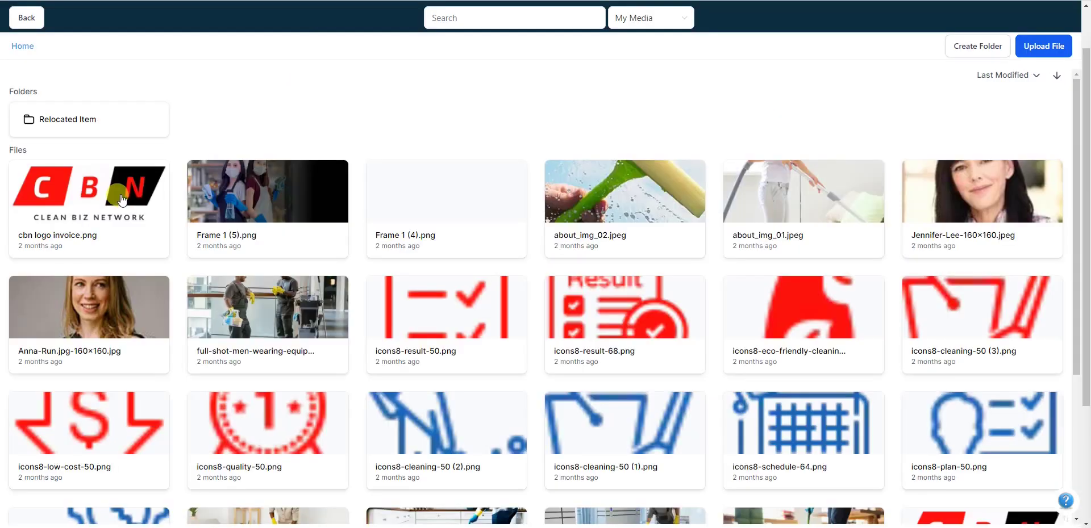
click(121, 196)
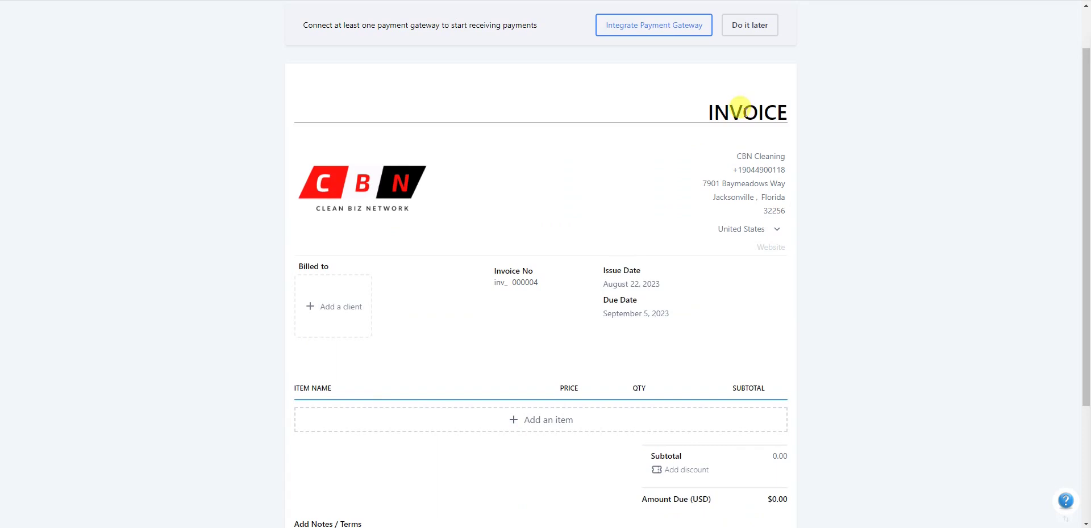
Step: Open the client selection for the invoice's Billed to section and look through the full client list
click(704, 116)
scroll(664, 158, down, 2)
click(339, 198)
scroll(485, 324, down, 5)
scroll(492, 324, down, 1)
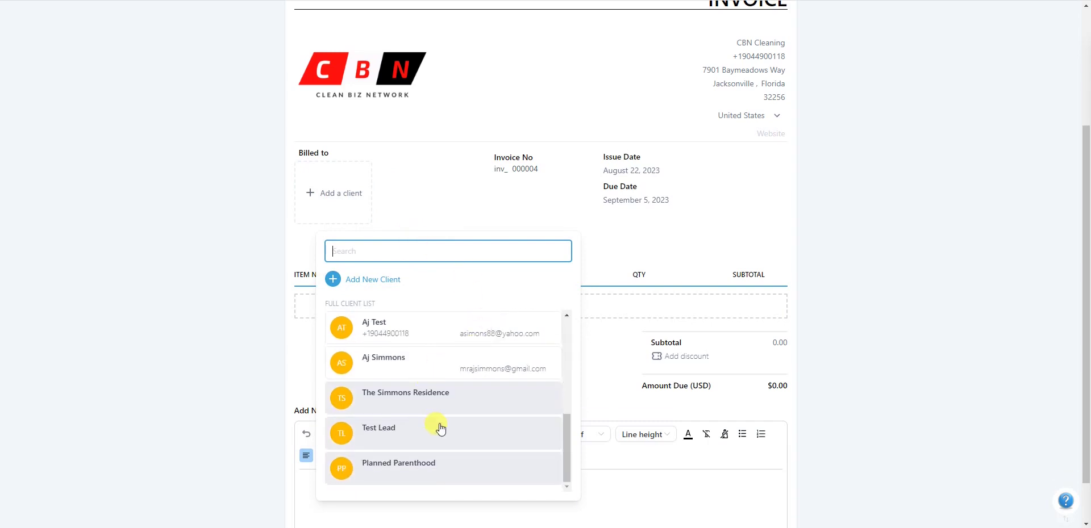
scroll(441, 429, up, 8)
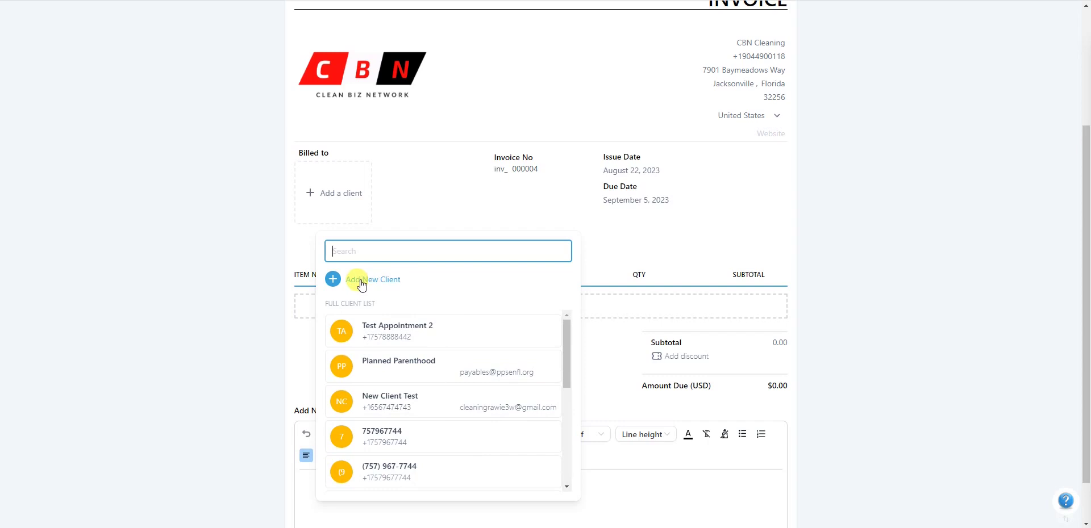
Step: Add a new client to the invoice, filling in the client's name and contact details
click(389, 281)
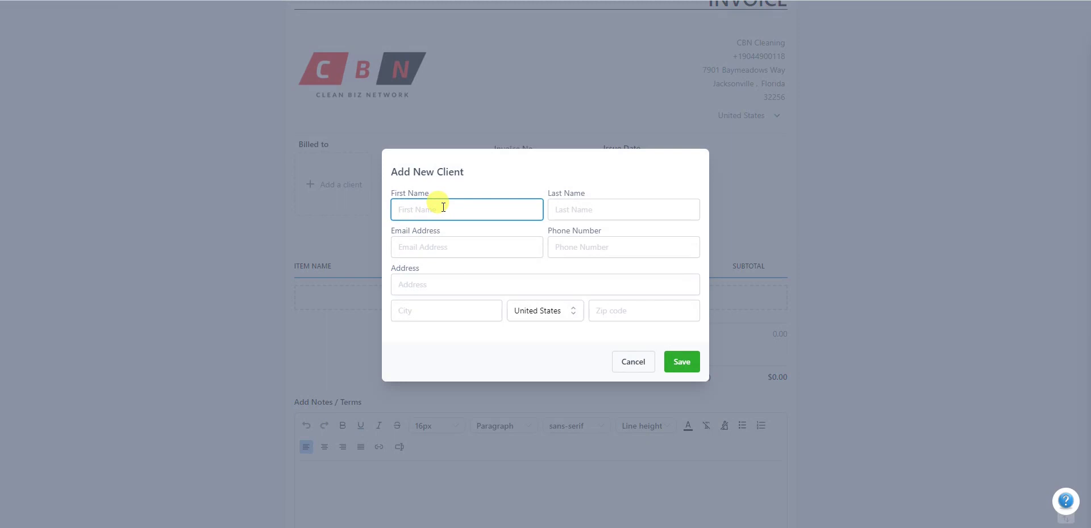
text(The Simmons)
key(Tab)
text(Residence)
key(Tab)
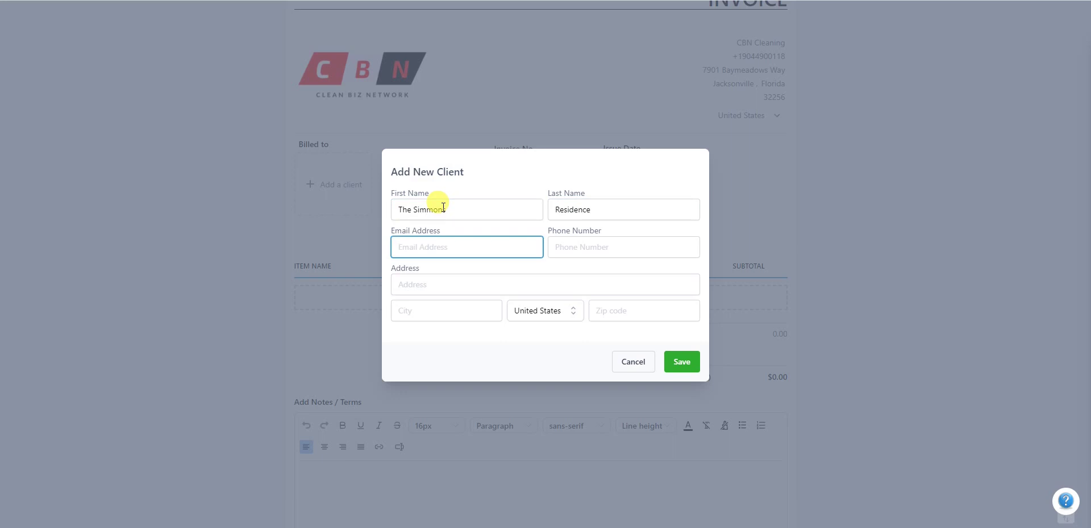
text(sim)
click(608, 273)
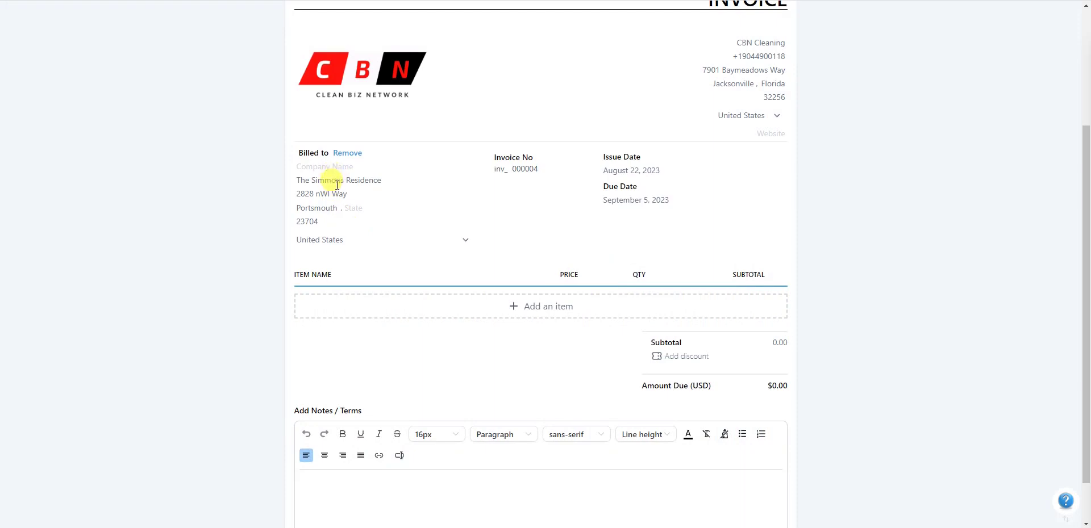
Step: Set the billed company name to McDonald's Corp. and replace the client's name with Accounts Payable
click(344, 166)
text(ald's Corp.)
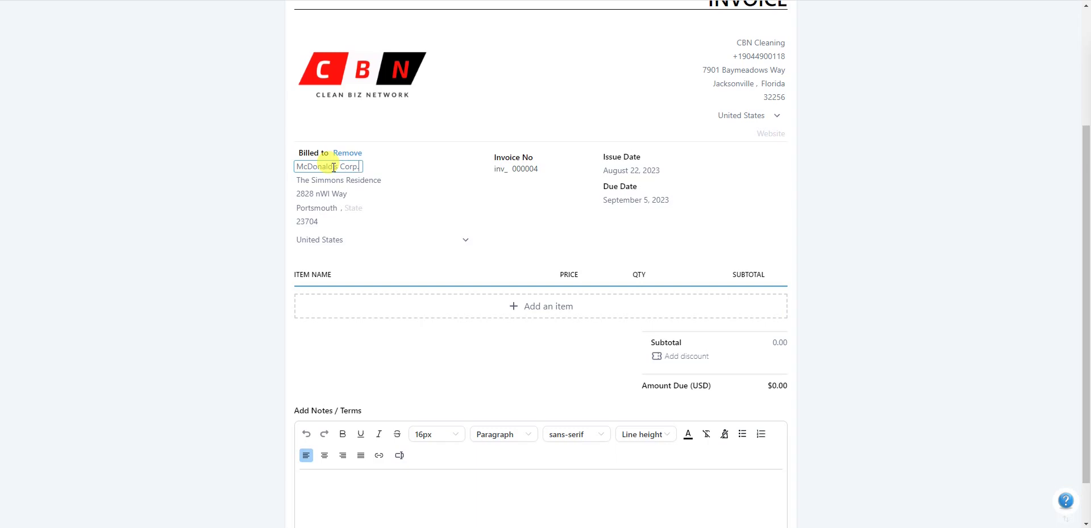
click(330, 181)
triple_click(333, 181)
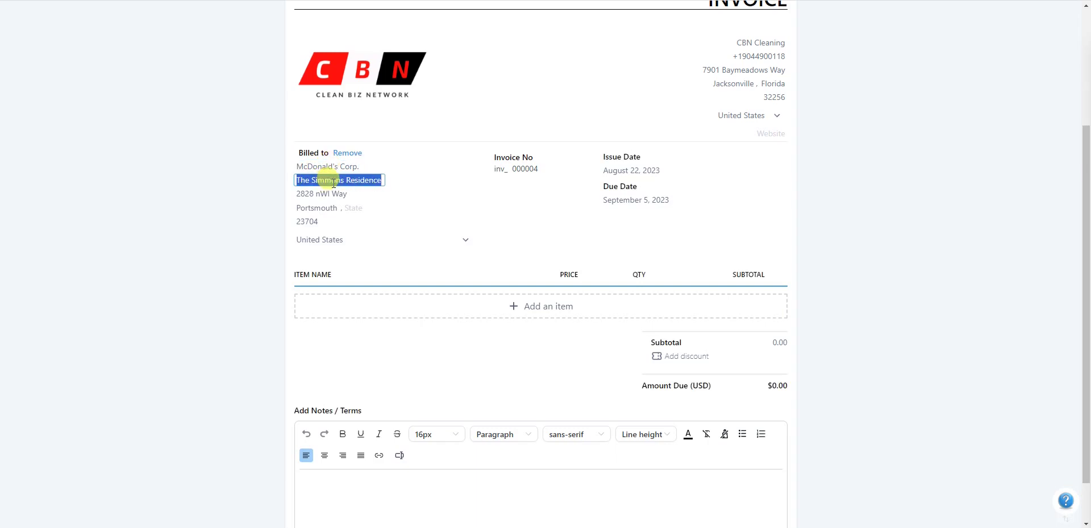
text(Accounts)
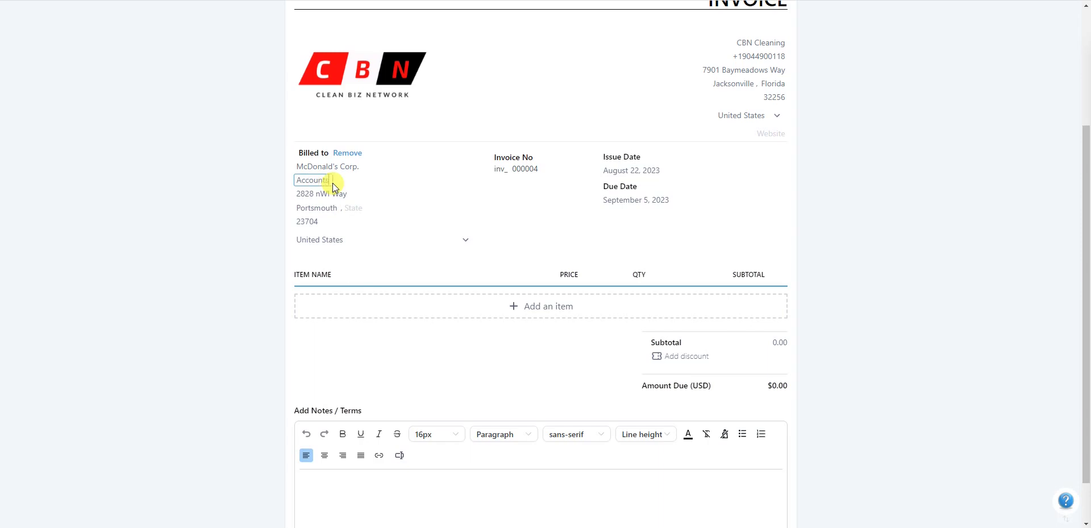
text( Payable)
click(287, 194)
Step: Change the invoice number after the inv_ prefix to CBN7021
click(529, 167)
drag(538, 168, 514, 170)
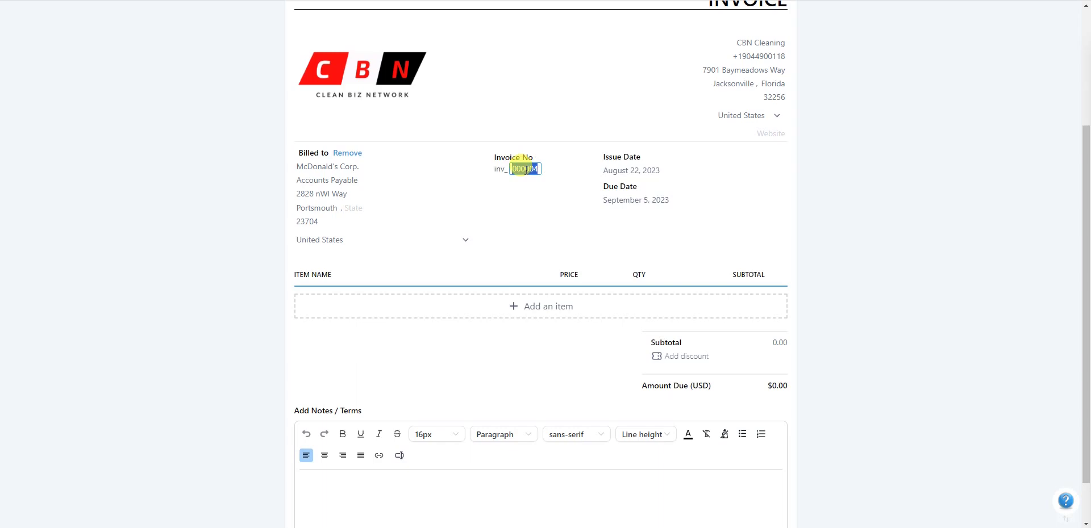
text(CBN7021)
click(554, 154)
click(546, 164)
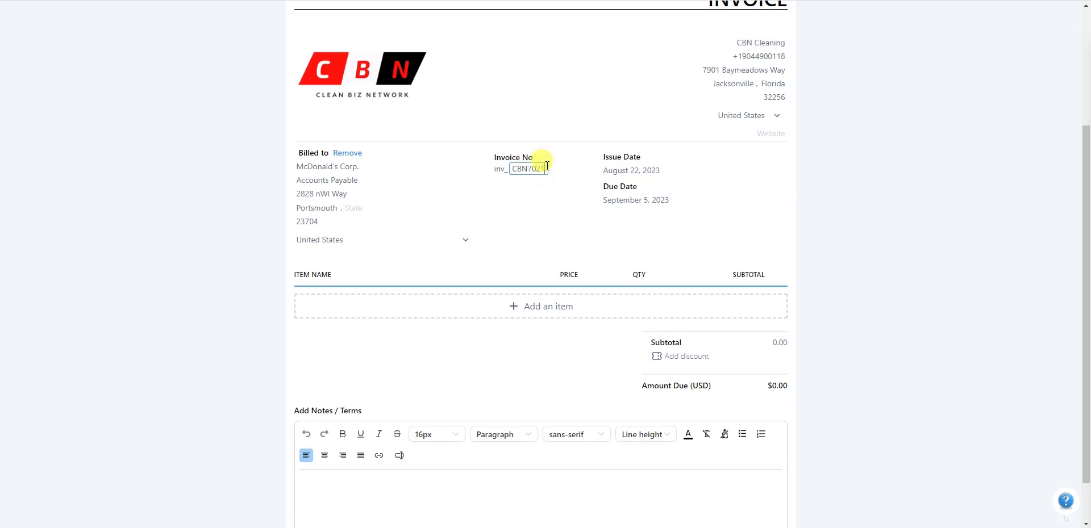
click(816, 176)
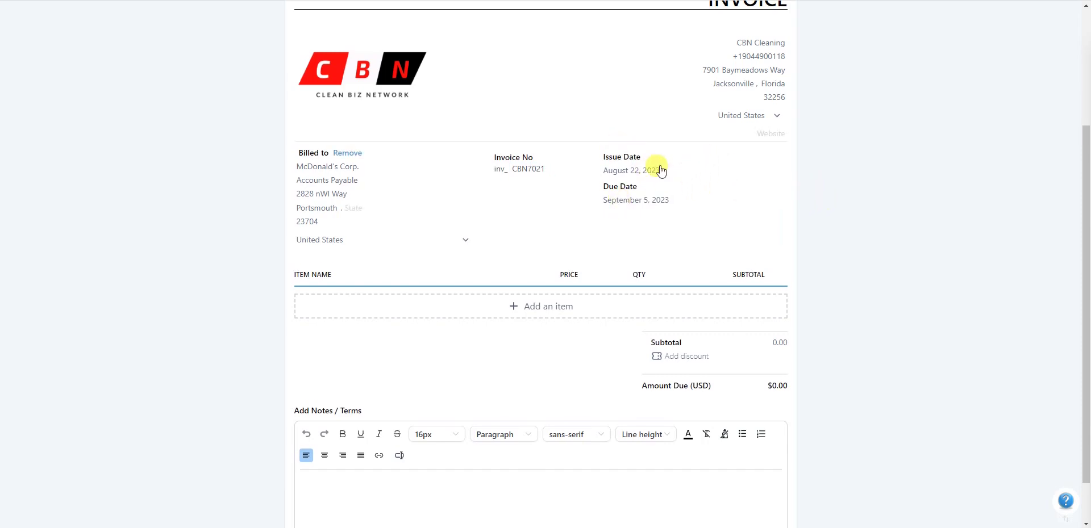
Step: Set the invoice's issue date to August 1, 2023 and its due date to September 1, 2023
click(641, 170)
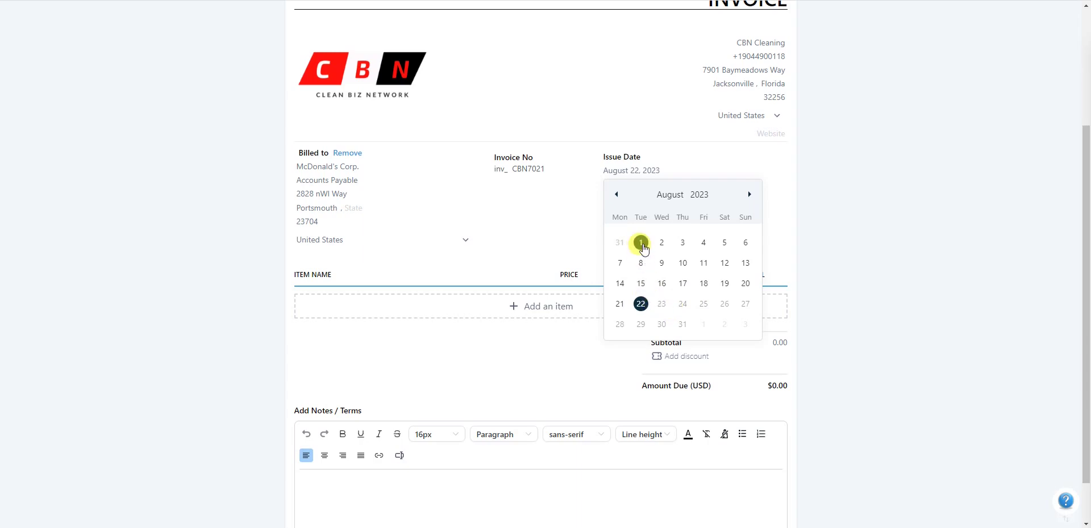
click(640, 242)
click(638, 203)
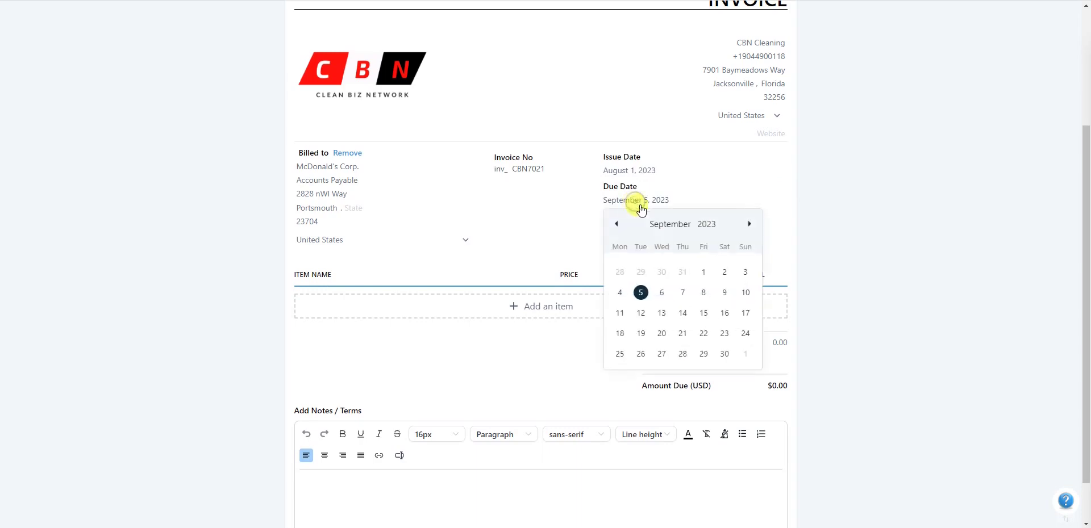
click(703, 273)
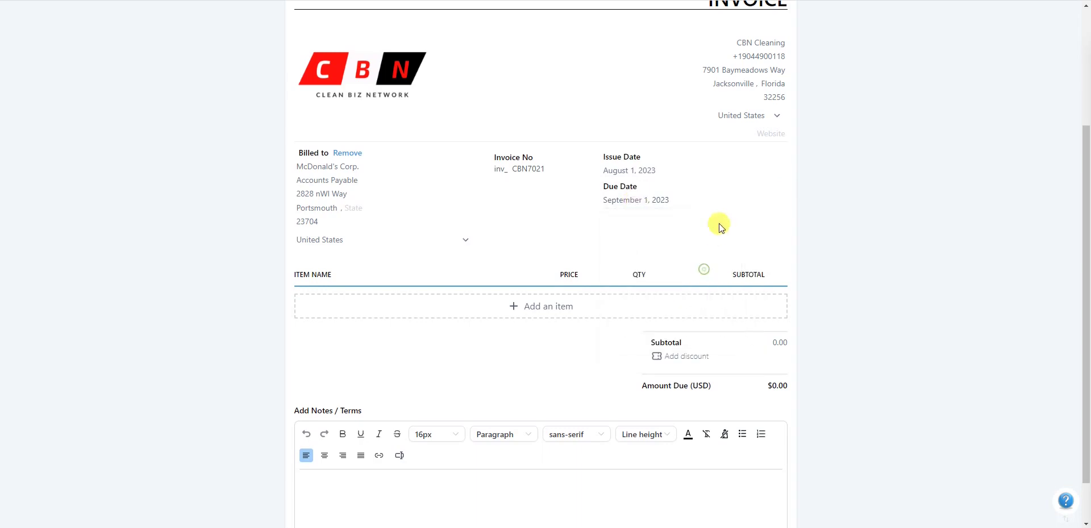
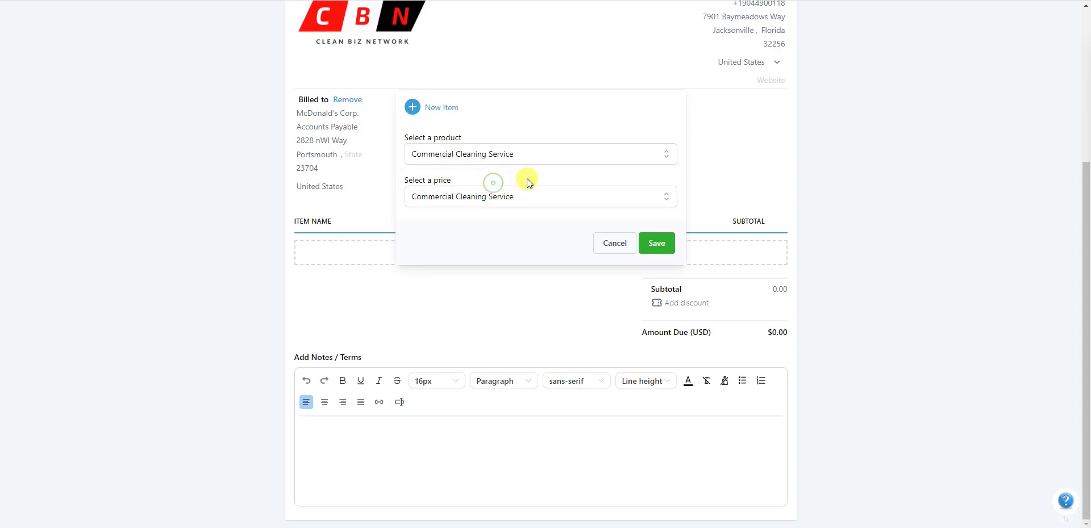
Step: Add the Commercial Cleaning Service product with the Commercial Cleaning Service price as an invoice item
click(519, 193)
click(502, 220)
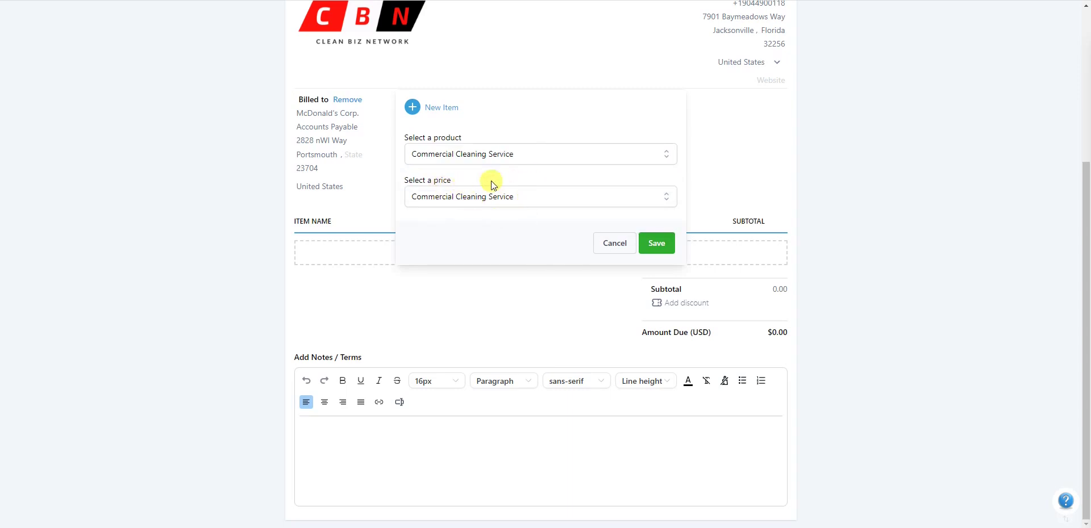
click(655, 243)
click(583, 255)
click(590, 282)
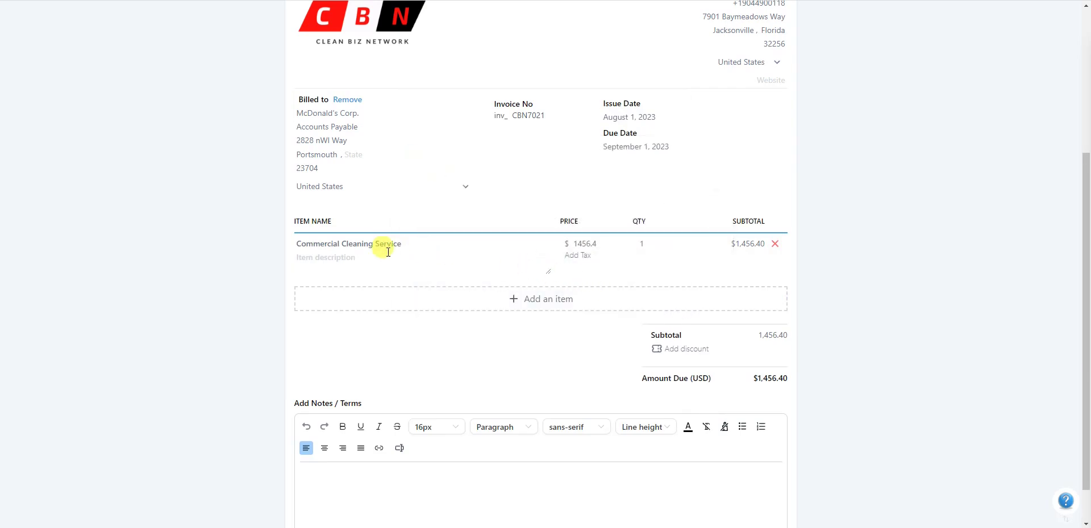
Step: Set the price of the Commercial Cleaning Service item to 5000.00
click(579, 242)
double_click(579, 241)
click(579, 241)
drag(576, 244, 588, 244)
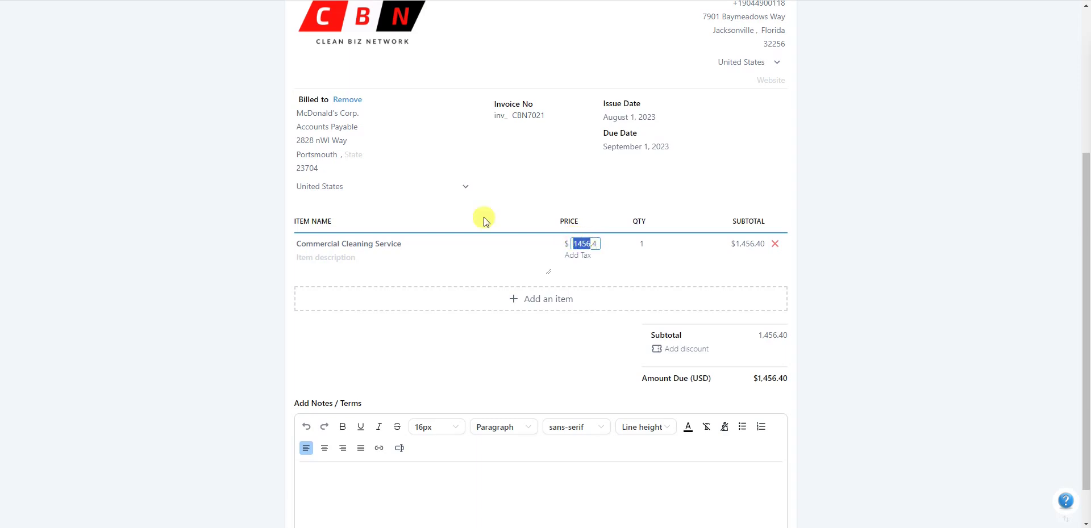
text(5000)
key(BackSpace)
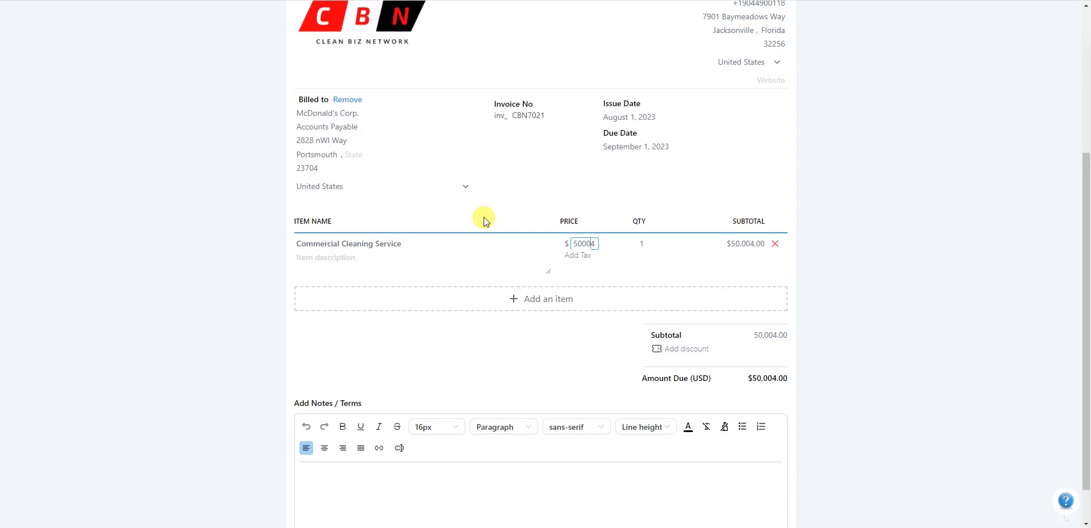
text(.)
key(BackSpace)
text(00)
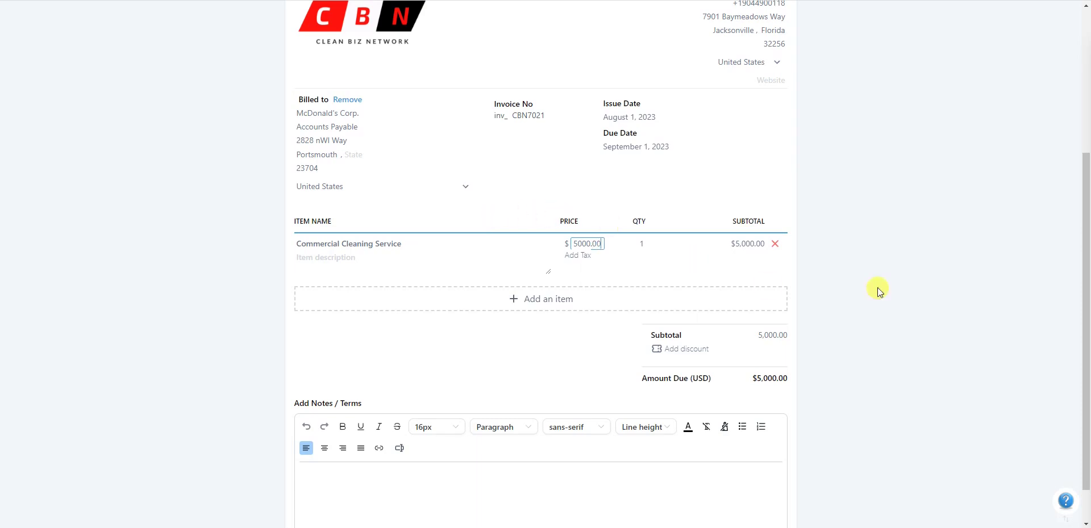
Step: Check the tax options for the Commercial Cleaning Service item, then close them
click(767, 284)
click(579, 256)
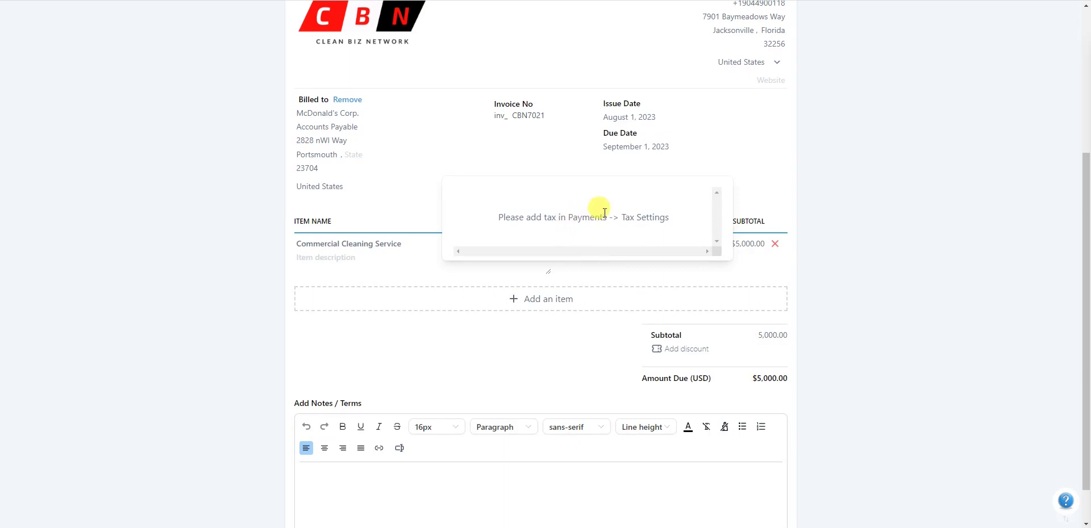
scroll(553, 218, down, 1)
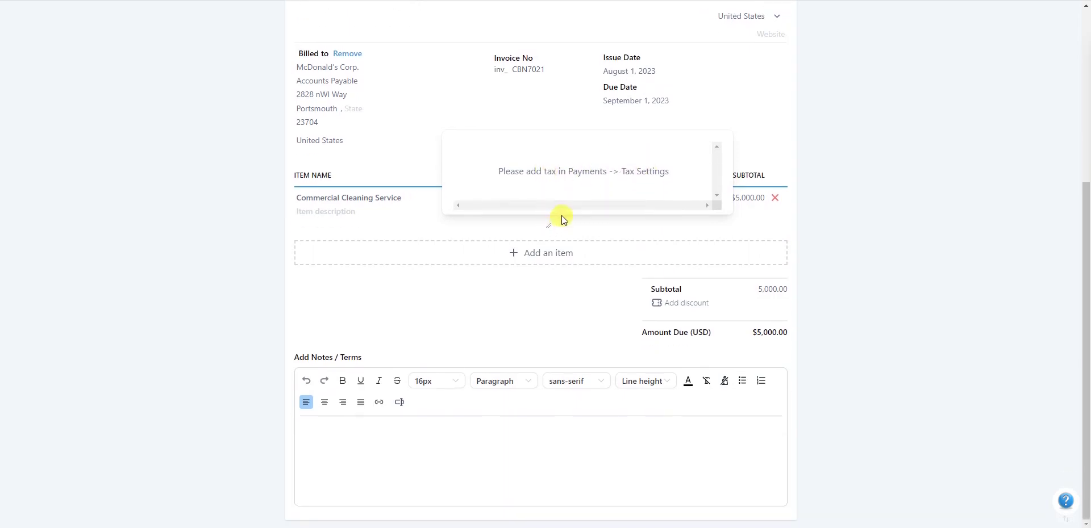
scroll(557, 216, up, 1)
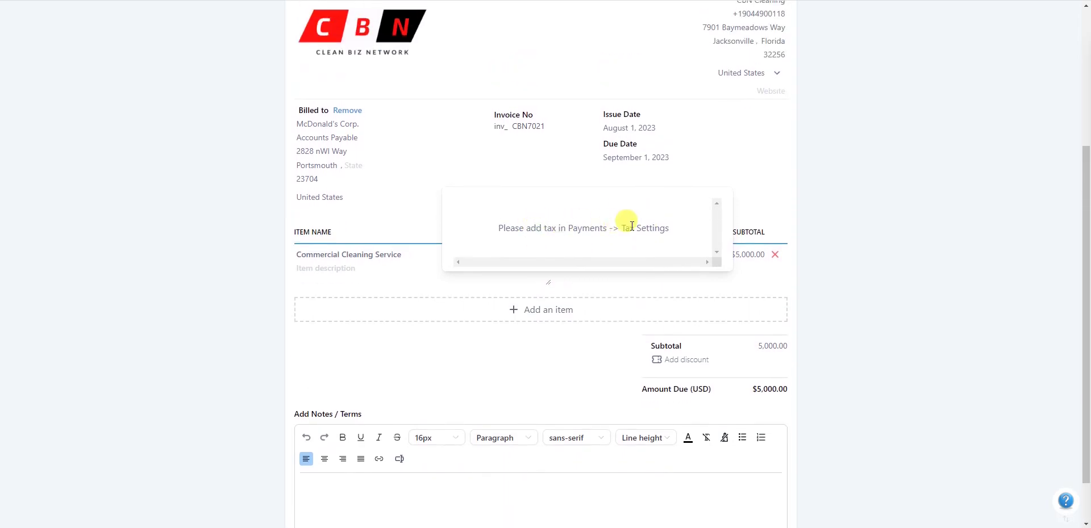
scroll(274, 234, up, 4)
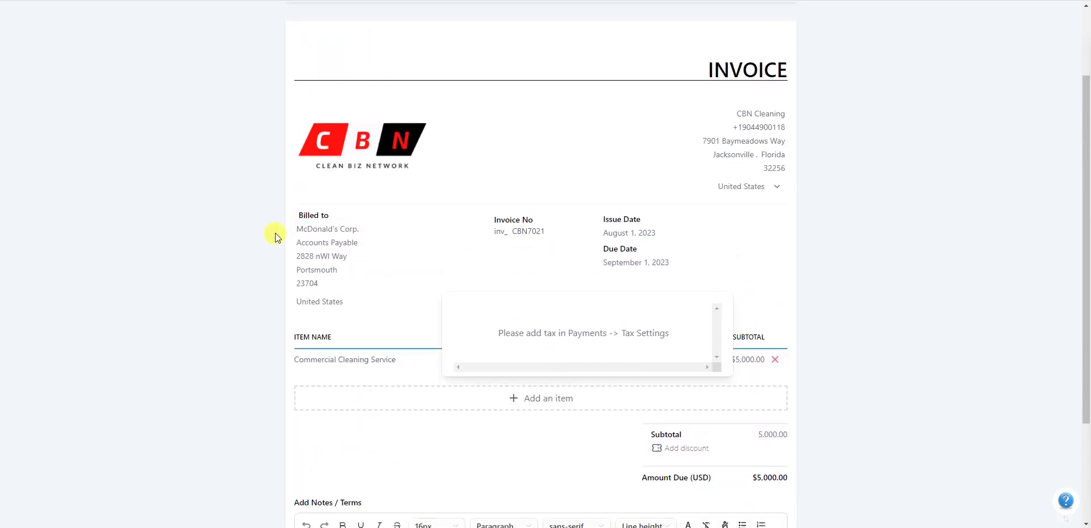
scroll(665, 387, down, 4)
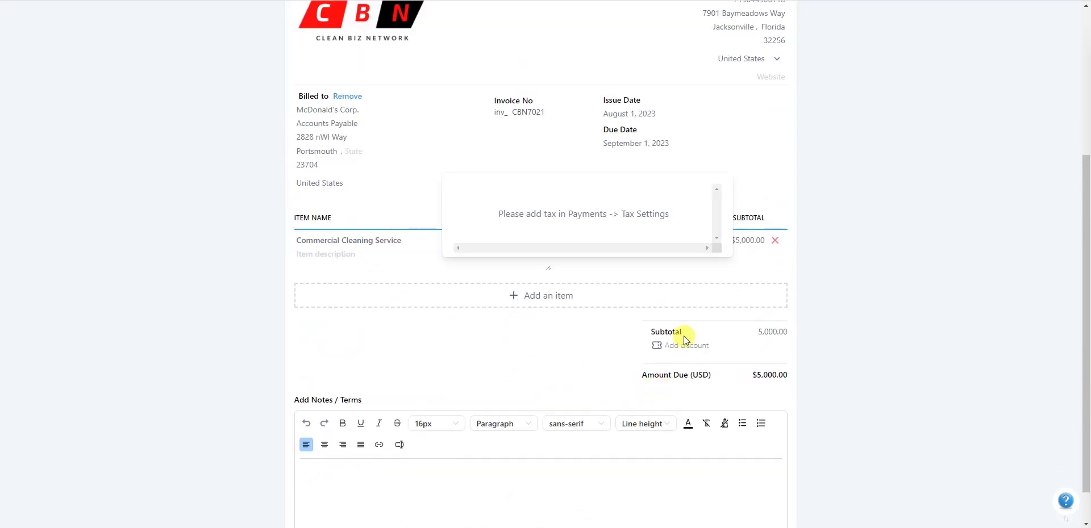
scroll(587, 368, up, 2)
click(814, 330)
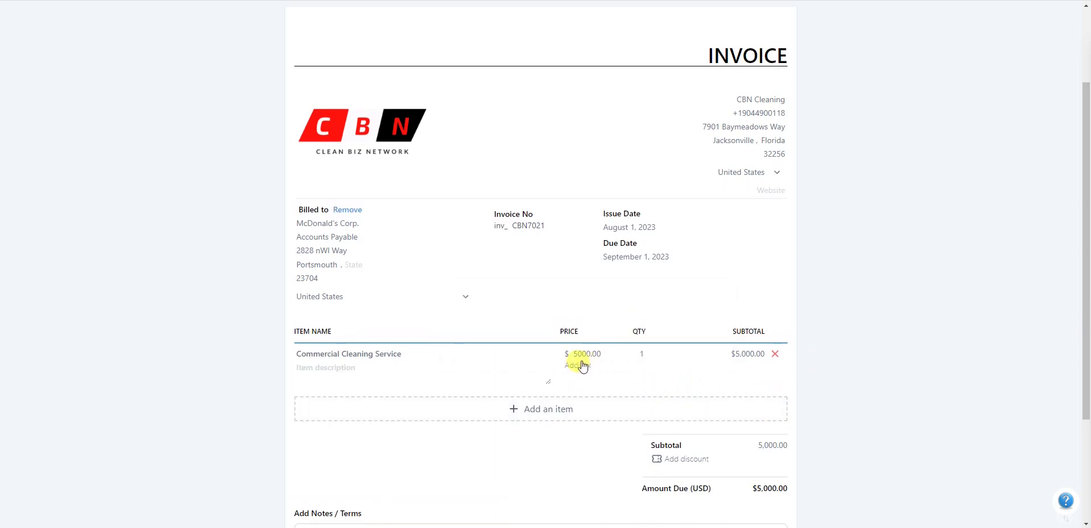
Step: Describe the Commercial Cleaning Service item as "Routine cleaning services for the month of July"
scroll(392, 370, down, 1)
click(316, 312)
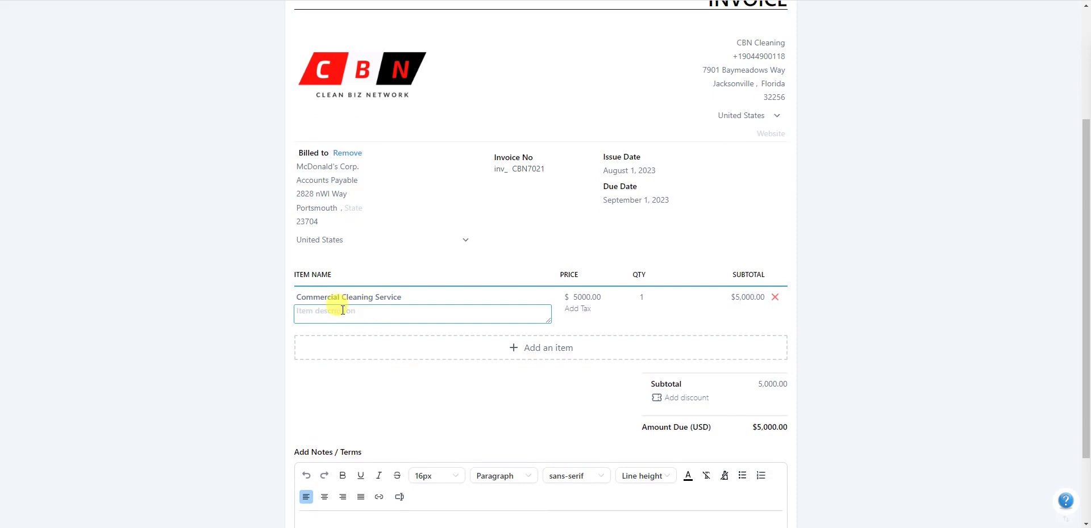
text(R)
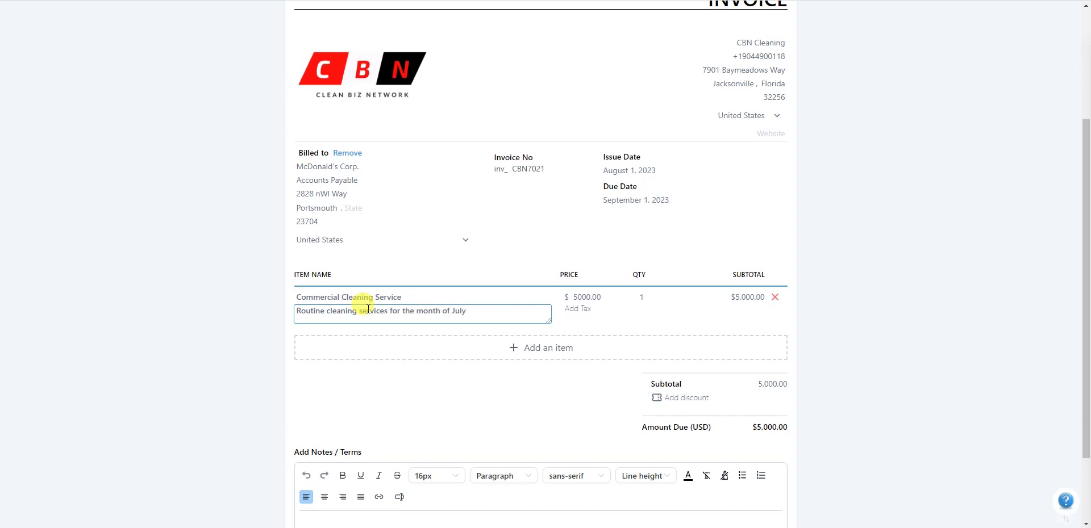
click(807, 304)
Step: Add notes giving the August 15, 2023 payment due date, the company's mailing address for payments, and "Thank you for your business!"
scroll(322, 330, down, 1)
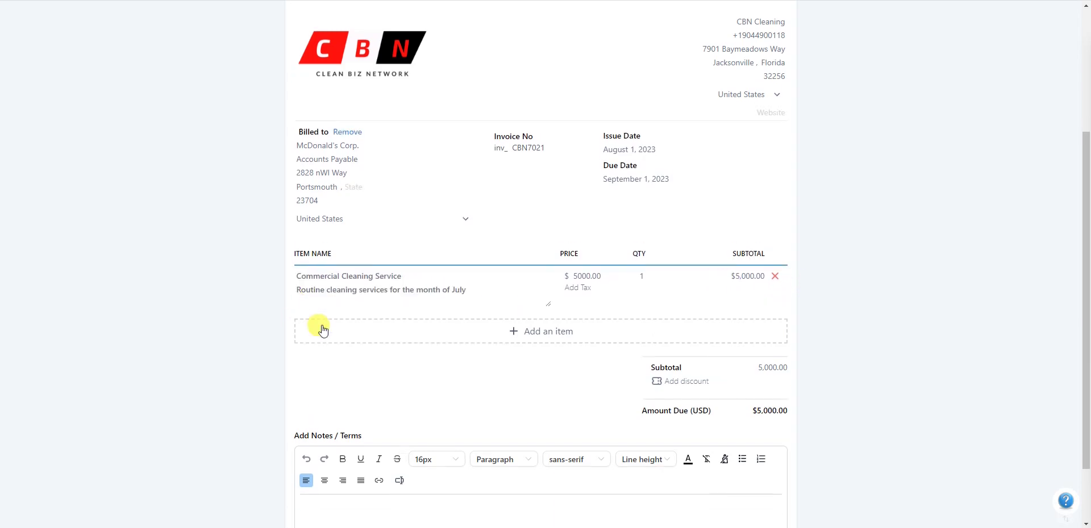
scroll(322, 330, down, 2)
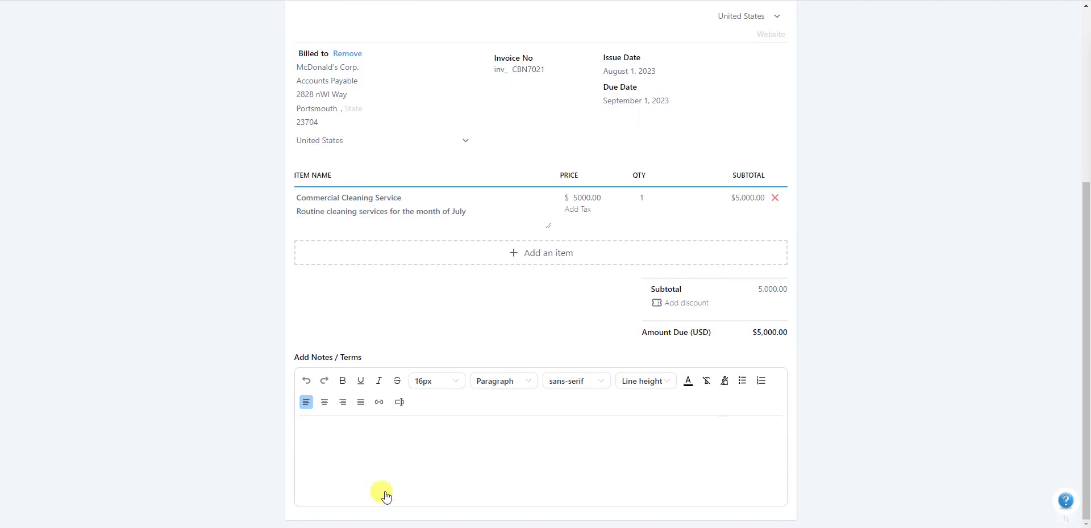
click(353, 432)
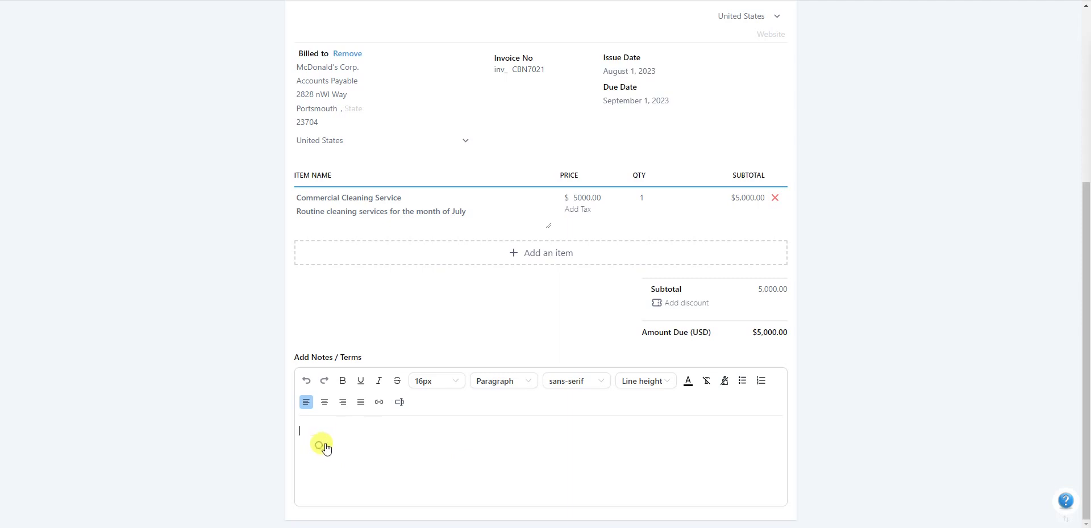
text(Payment is due on August 15, 2023 Payments can be mailed to: Clean Biz Network LLC 7901 Baymeadows Way Suite 31 Jacksonville FL 32256 Thank you for your business!)
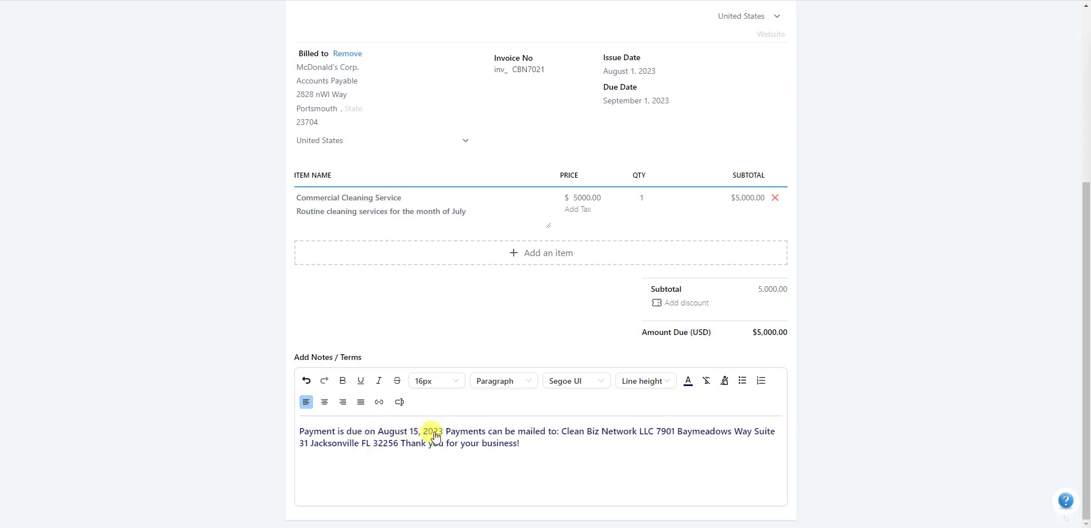
Step: Change the payment due date in the notes to September 1, 2023
key(BackSpace)
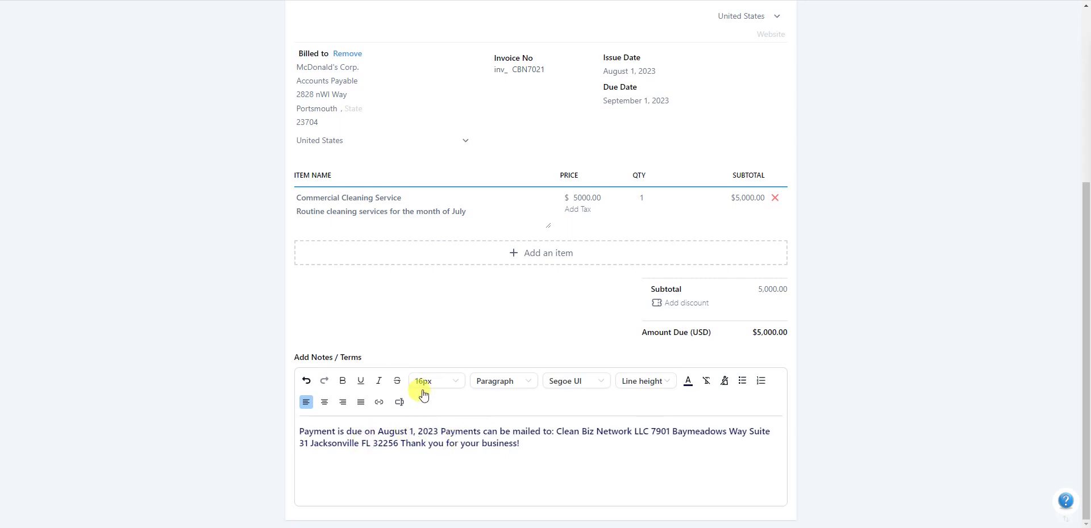
key(BackSpace)
text(1)
key(BackSpace)
key(BackSpace)
key(BackSpace)
key(BackSpace)
key(BackSpace)
key(BackSpace)
key(BackSpace)
text(Sep)
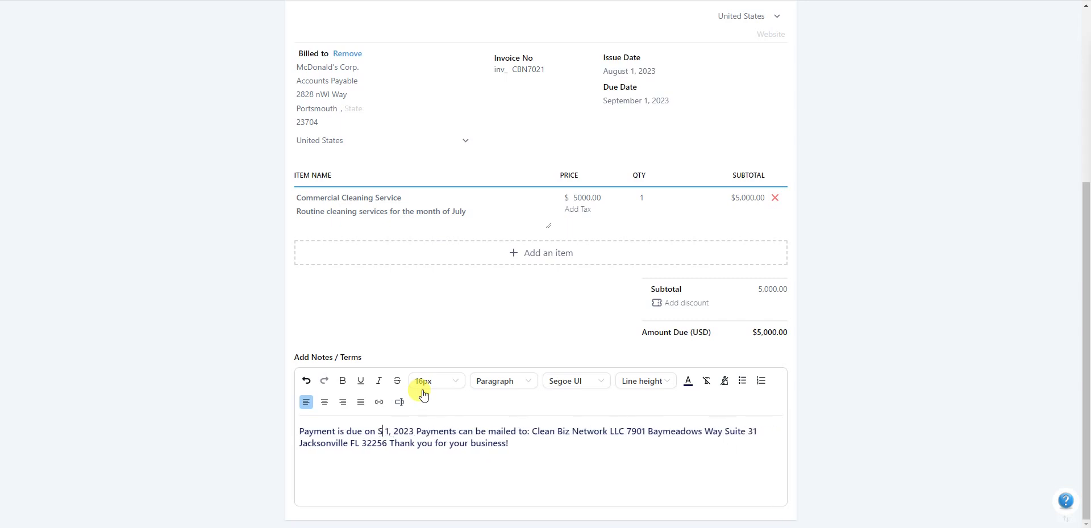
text(tember)
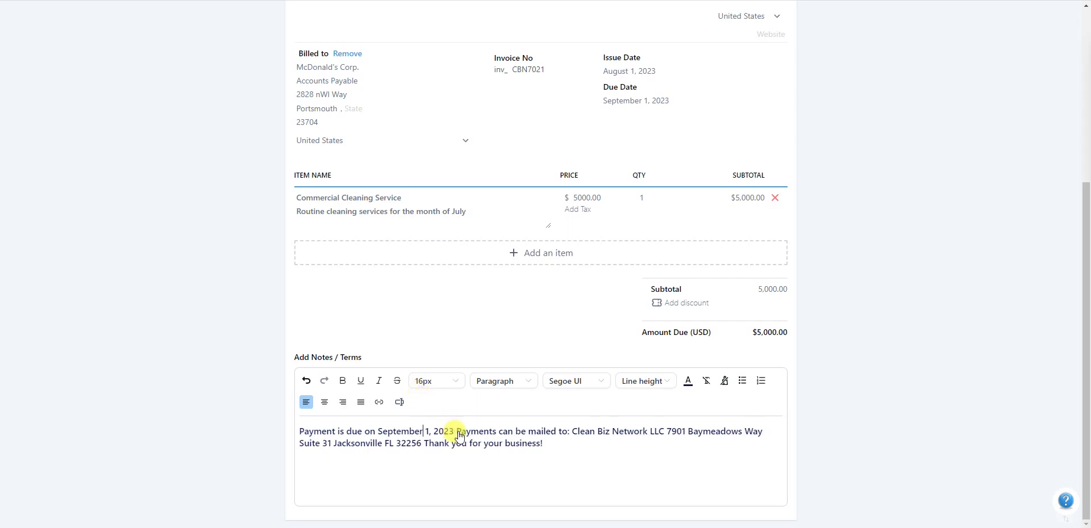
Step: Split the notes into separate paragraphs for the due date, the mailing instructions and the thank-you line
click(487, 436)
key(Return)
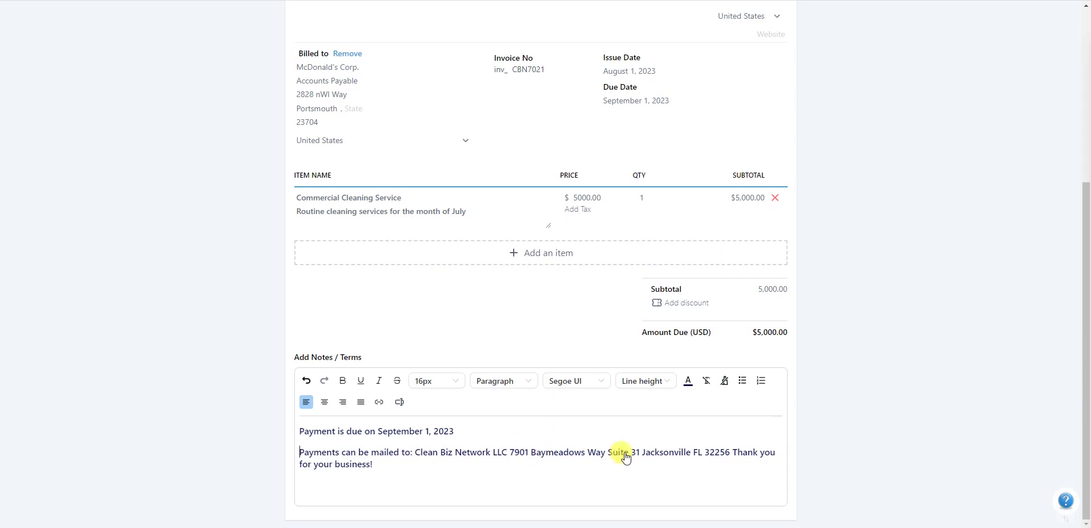
click(732, 454)
key(Return)
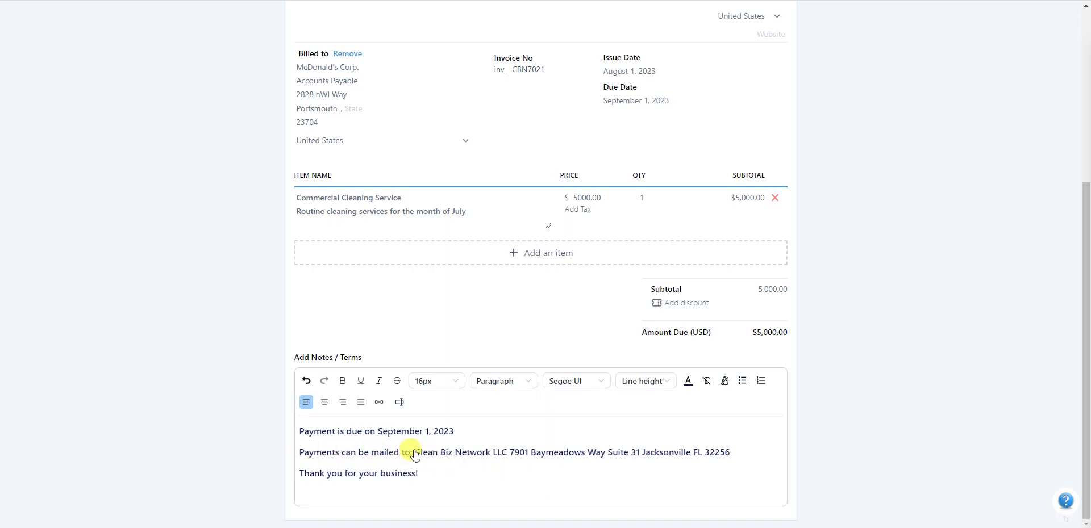
Step: Review the completed invoice from header to notes and save it
scroll(489, 452, up, 5)
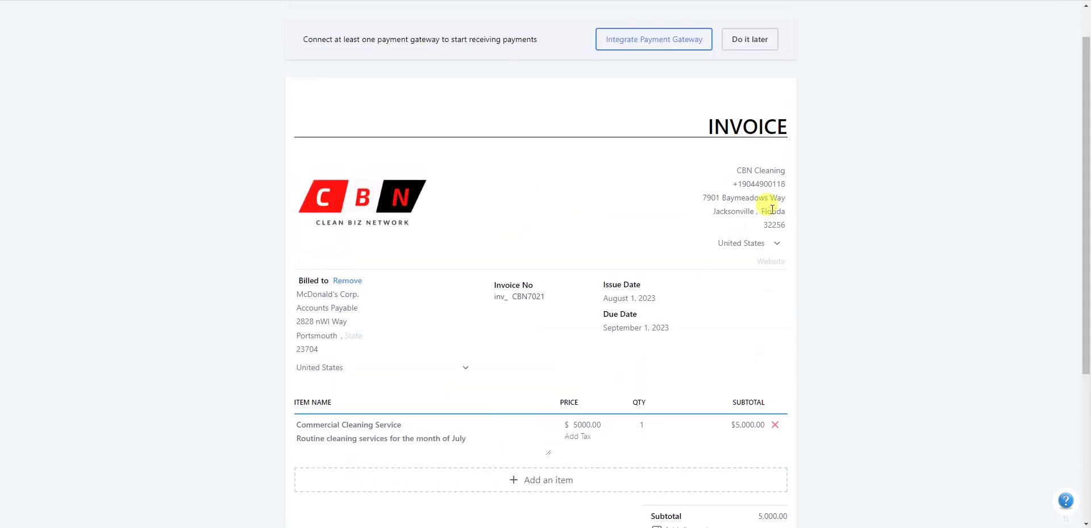
scroll(759, 209, down, 4)
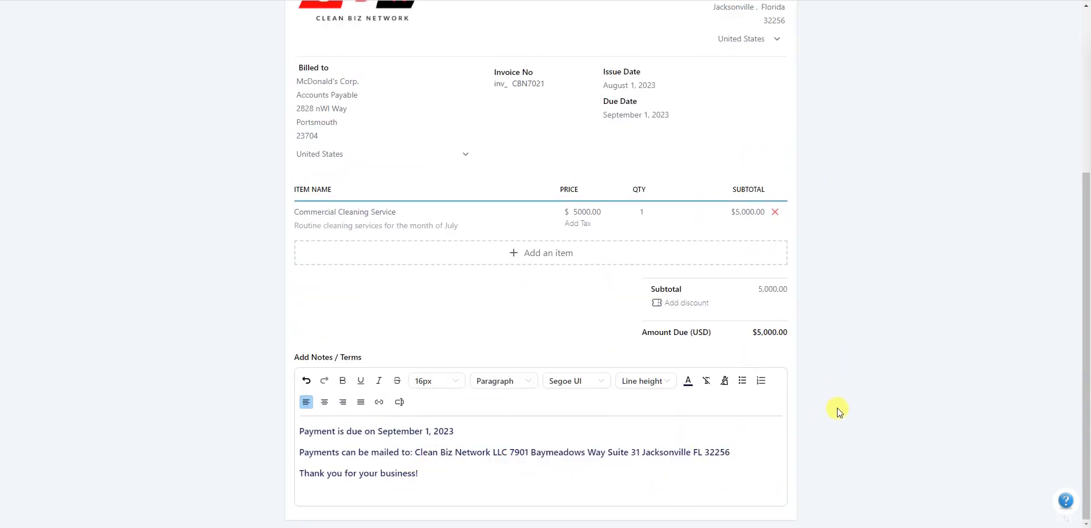
scroll(840, 404, up, 5)
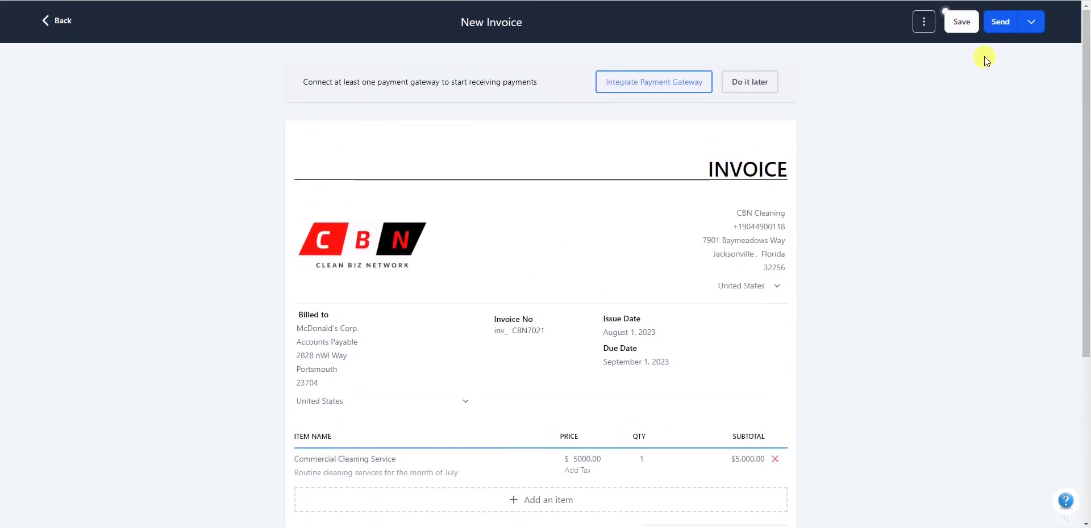
click(975, 33)
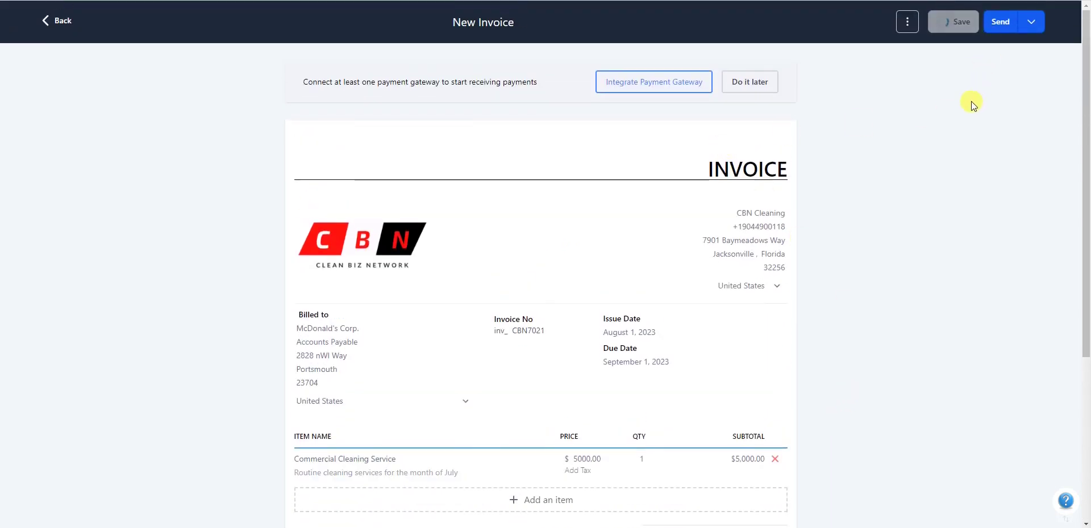
Step: View the additional sending options for the saved invoice without sending it
click(1029, 23)
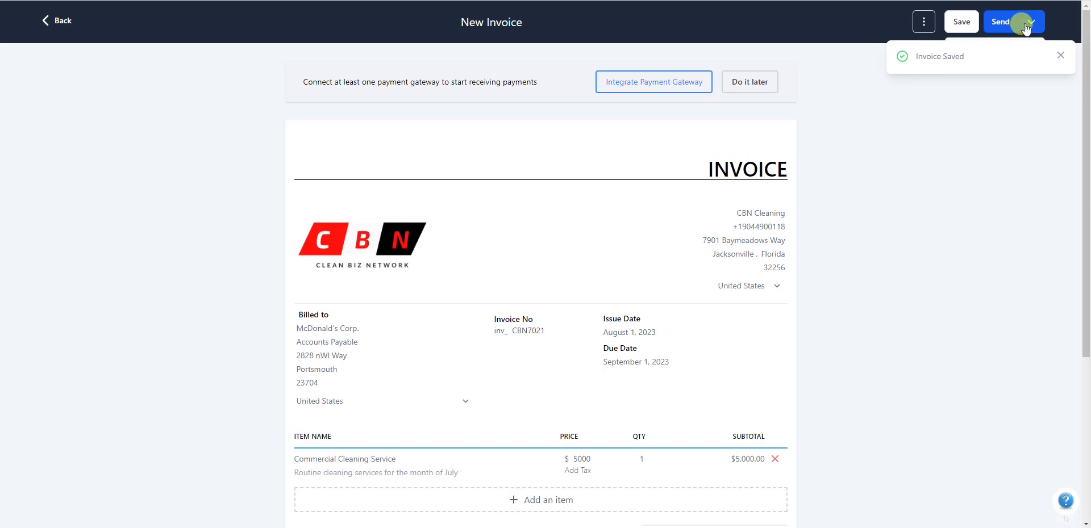
click(1060, 55)
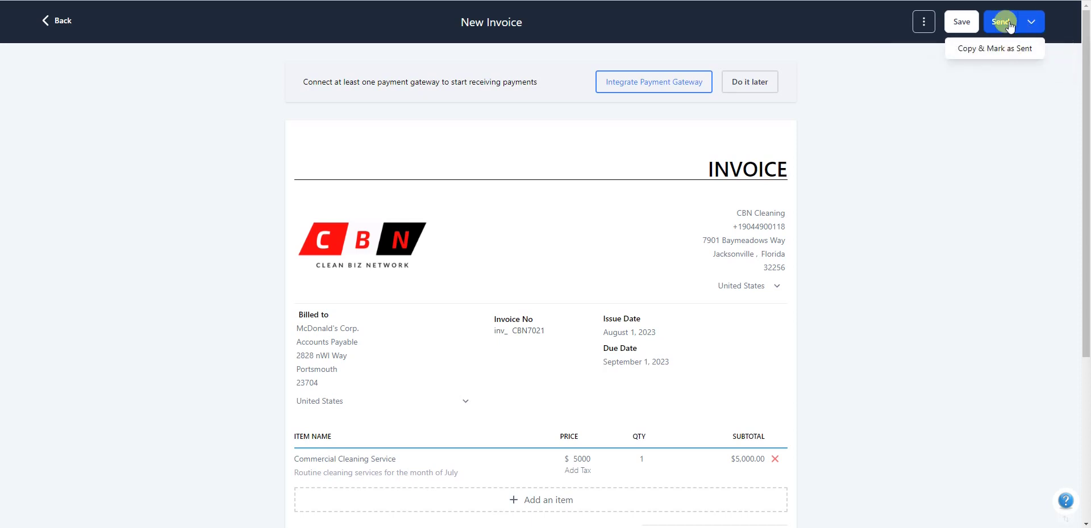
click(979, 95)
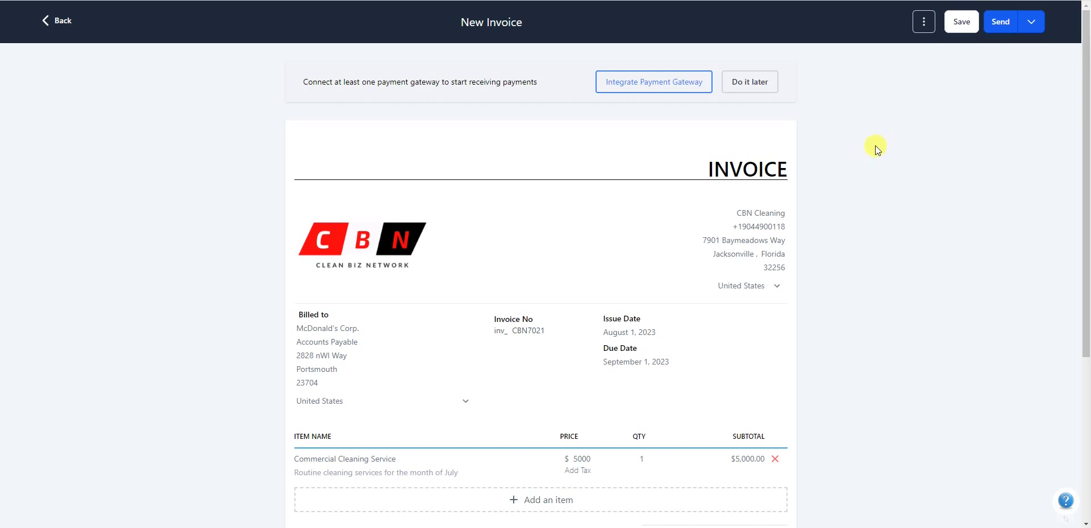
Step: Leave the saved invoice and return to the list of invoices
scroll(879, 139, down, 4)
scroll(861, 226, up, 5)
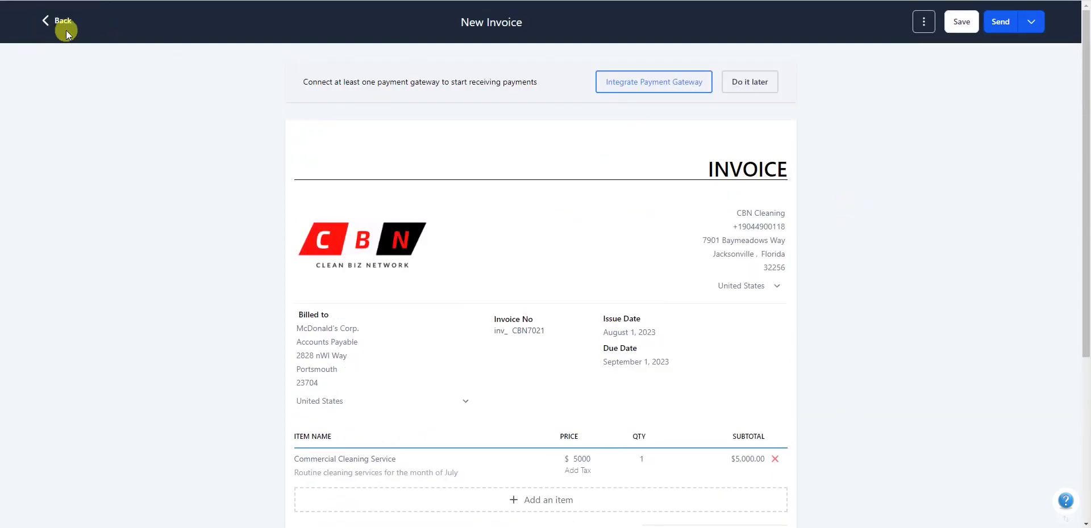
click(51, 29)
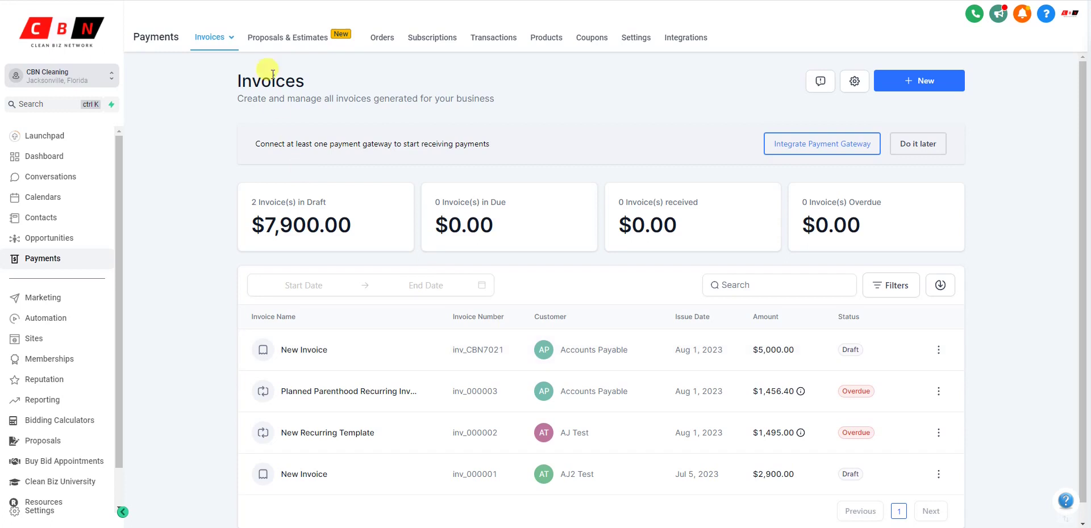
Step: Go to the recurring invoice templates and start a new recurring template
mouse_move(222, 41)
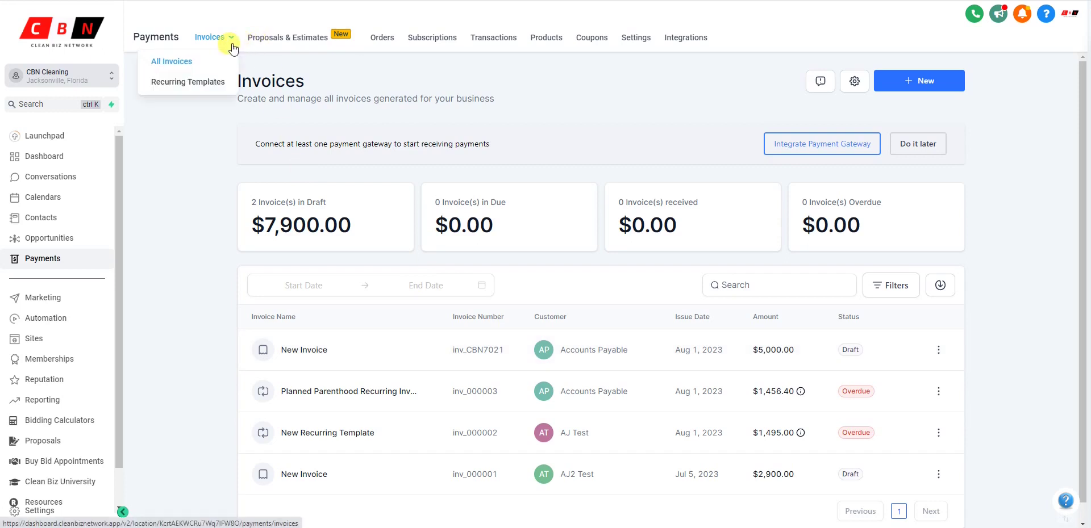
click(197, 83)
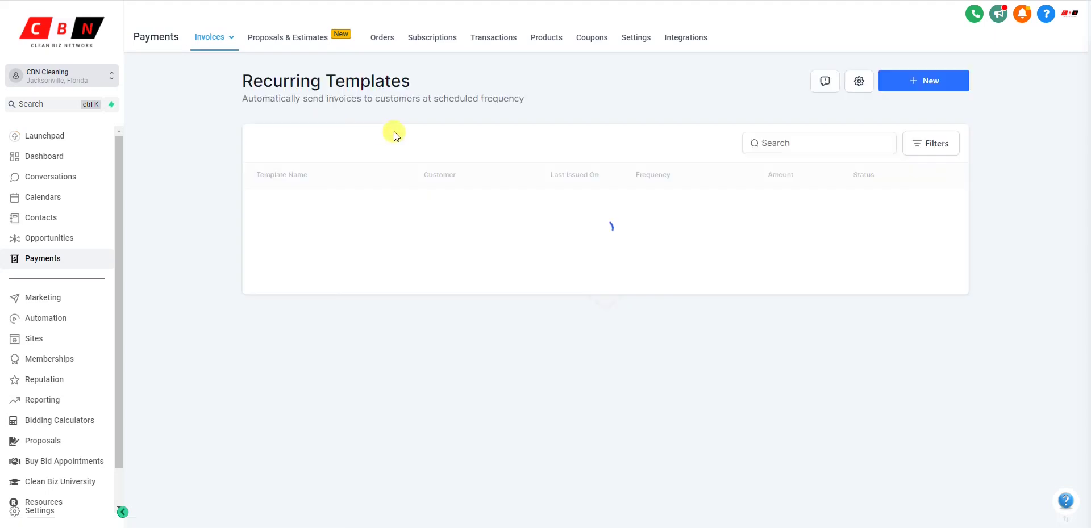
click(928, 93)
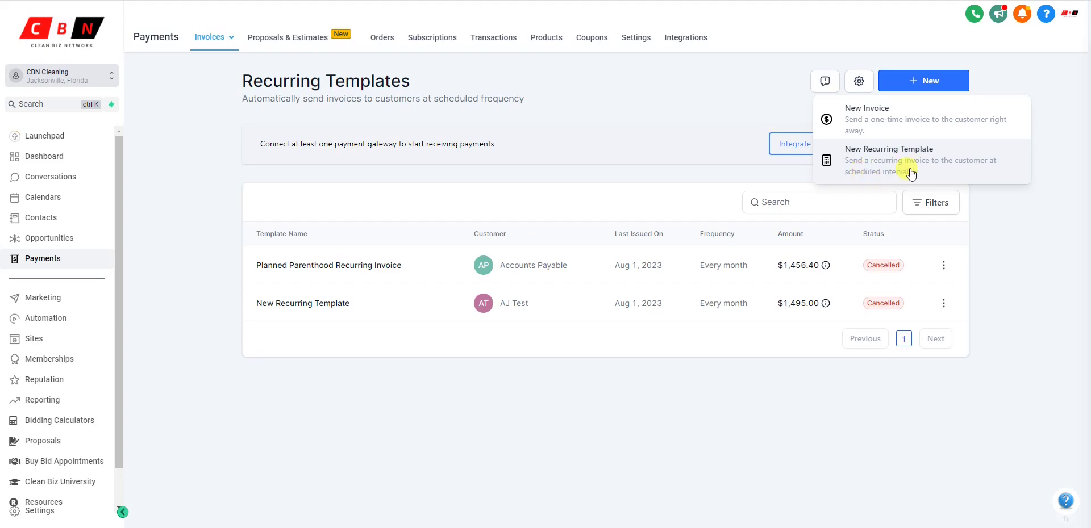
click(907, 171)
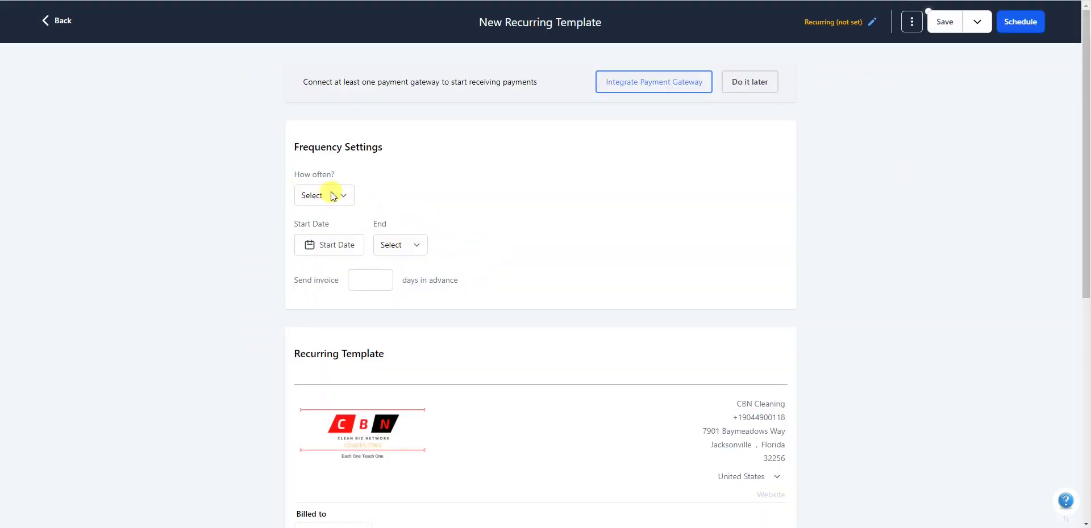
Step: Set the template's frequency to monthly, on date 1st of every 1 month
click(341, 198)
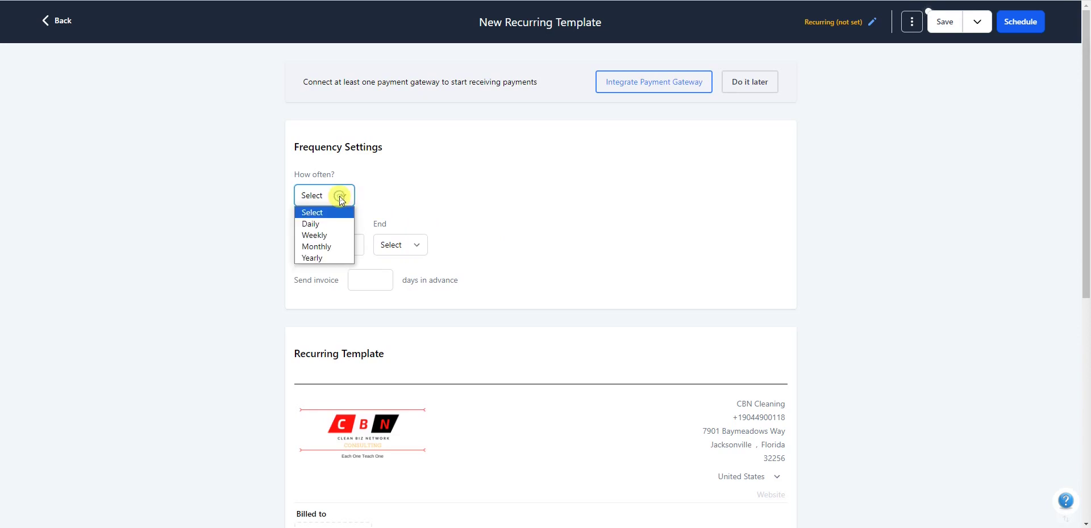
click(333, 246)
click(388, 212)
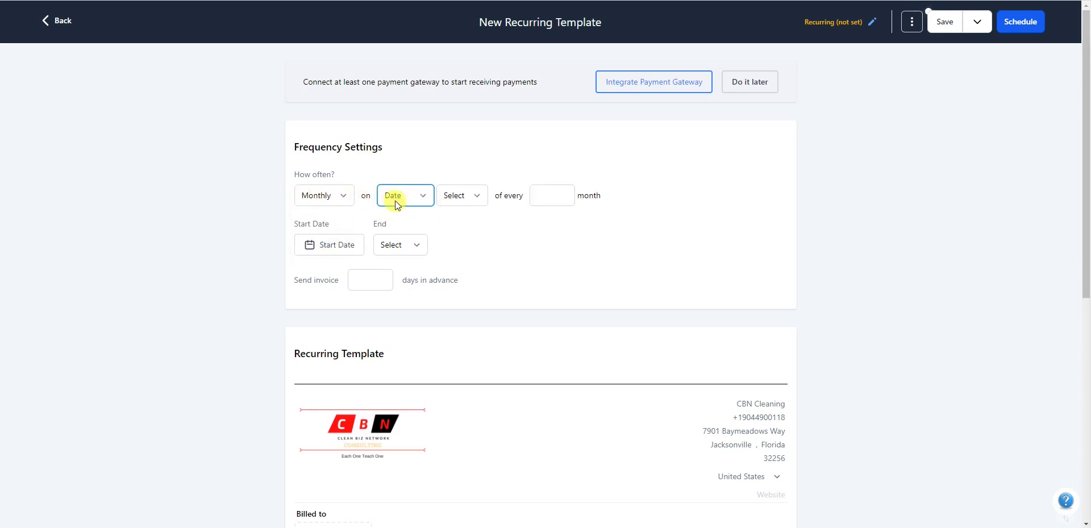
click(457, 195)
click(464, 223)
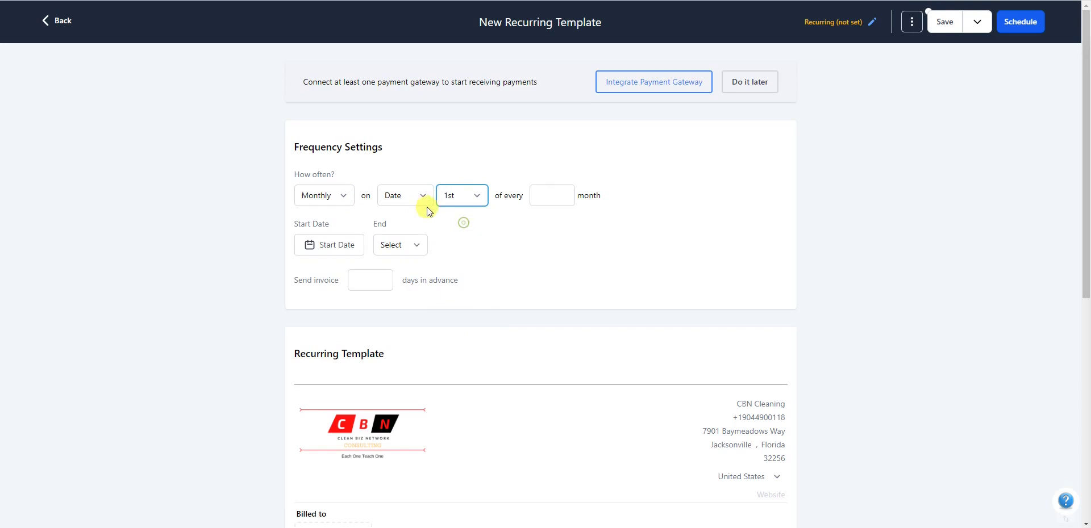
click(412, 200)
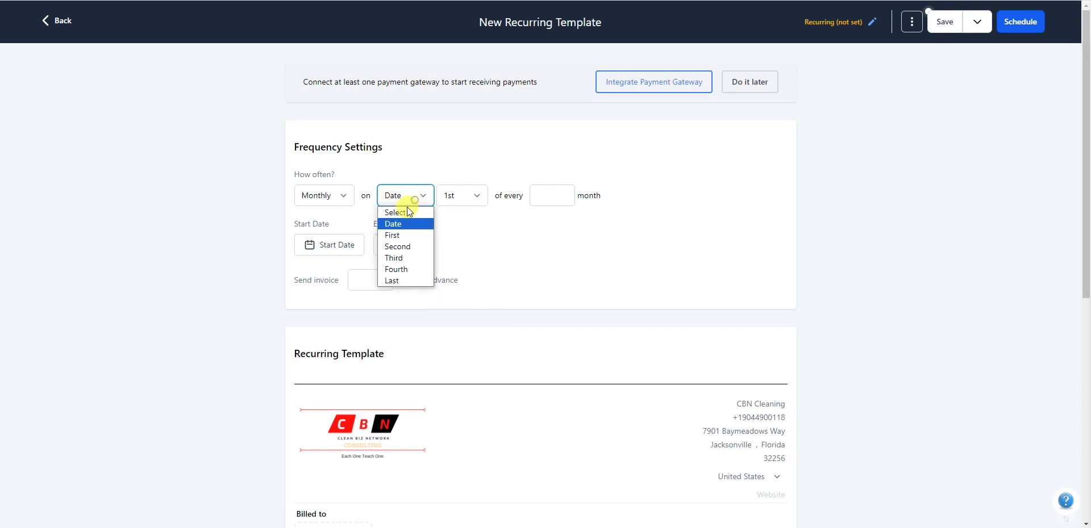
click(467, 218)
click(552, 191)
text(1)
Step: Set the recurring template's start date to September 1, 2023 and its end to Never
click(343, 244)
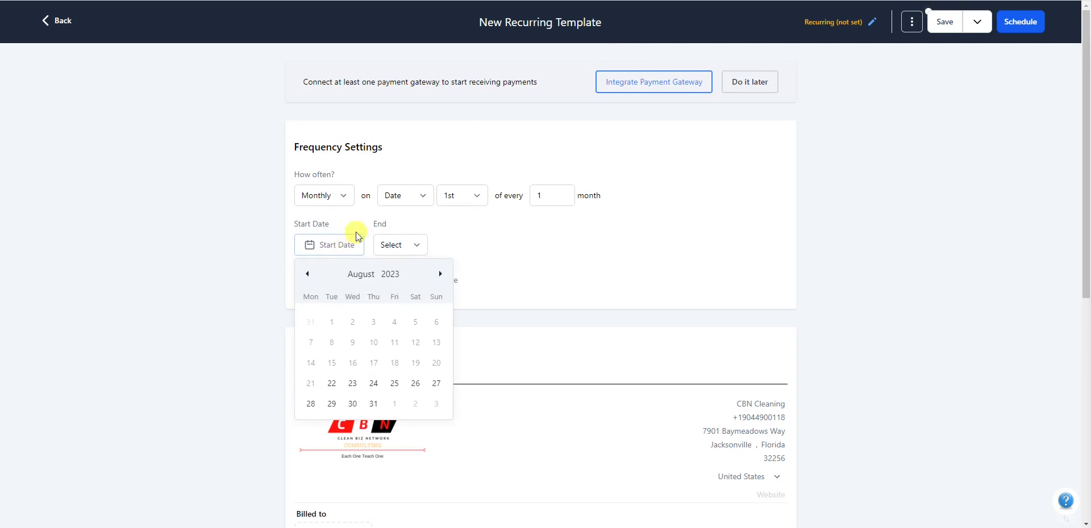
click(394, 404)
scroll(416, 226, down, 1)
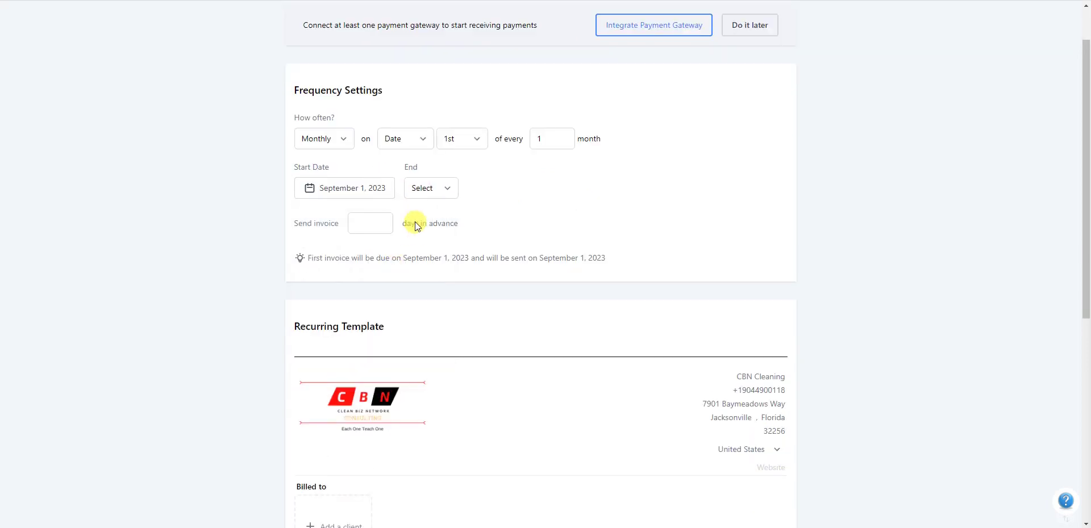
click(418, 192)
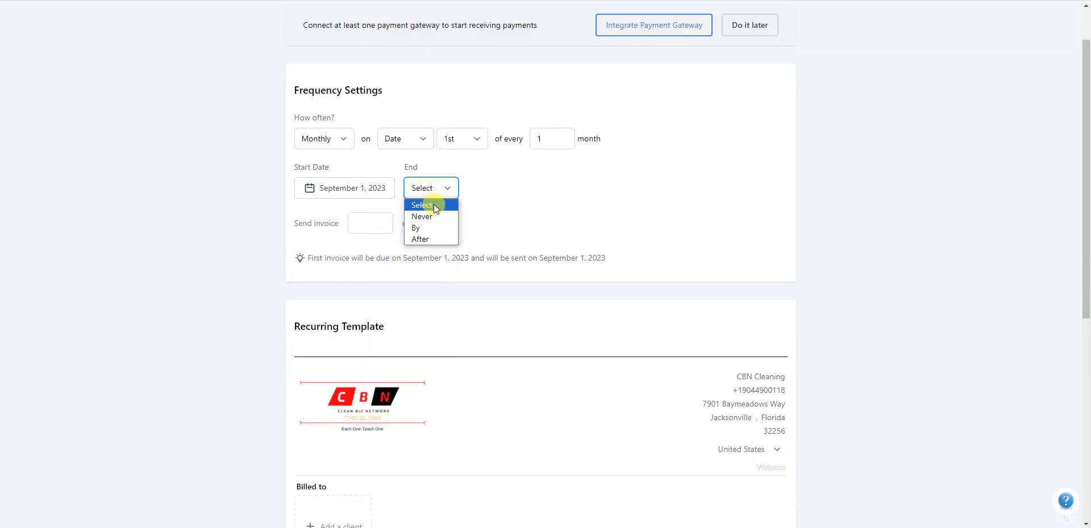
click(434, 216)
Step: Try ending the recurrence by a specific date, browse months in the end-date calendar, and restore the end setting to Never
click(449, 192)
click(431, 230)
click(496, 189)
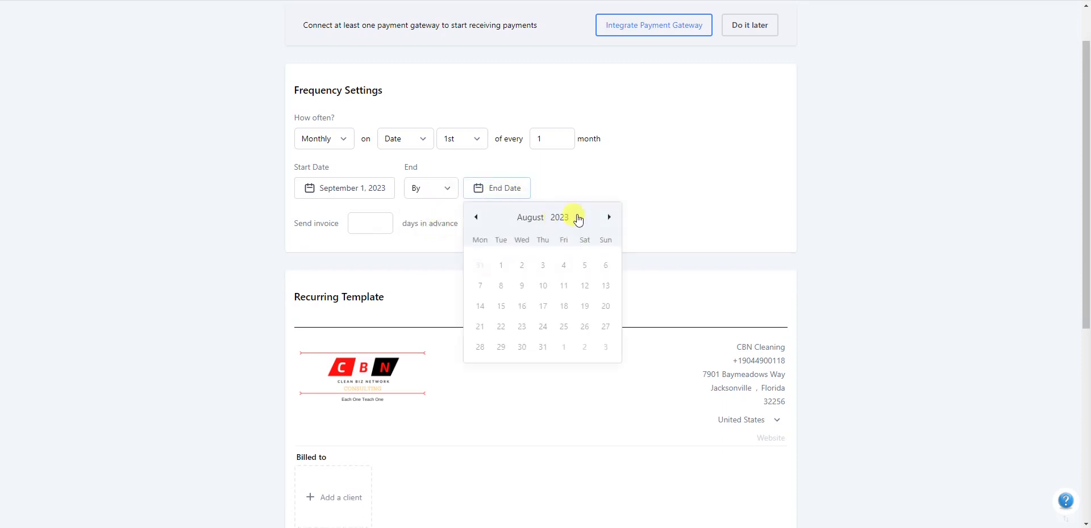
click(609, 217)
click(609, 217)
click(609, 217)
click(609, 217)
click(609, 217)
click(611, 218)
click(476, 217)
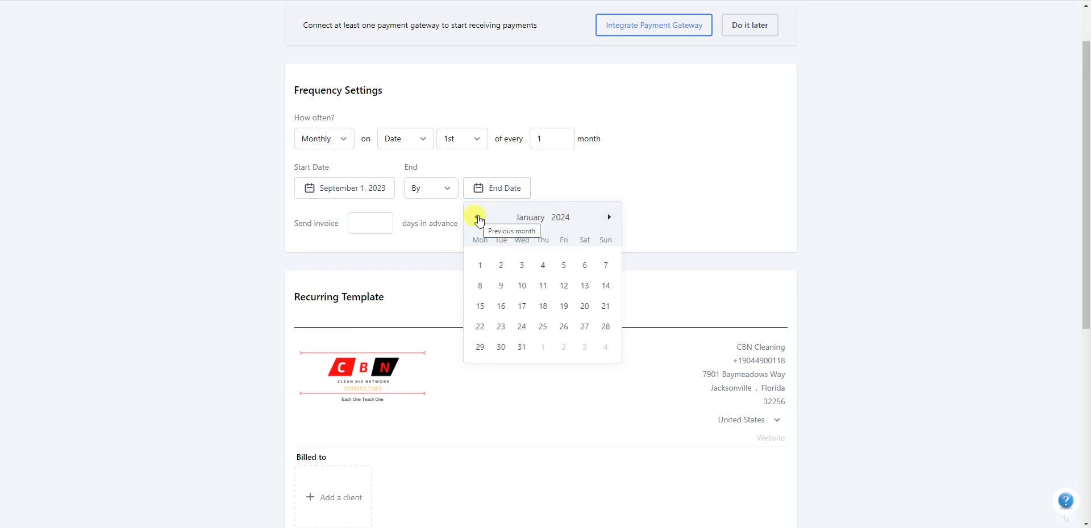
click(477, 218)
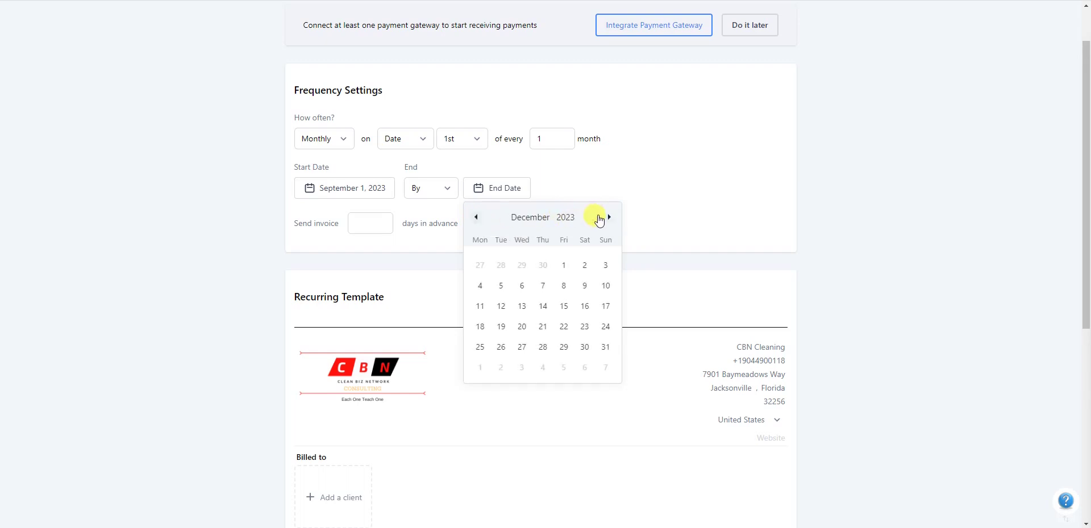
click(610, 218)
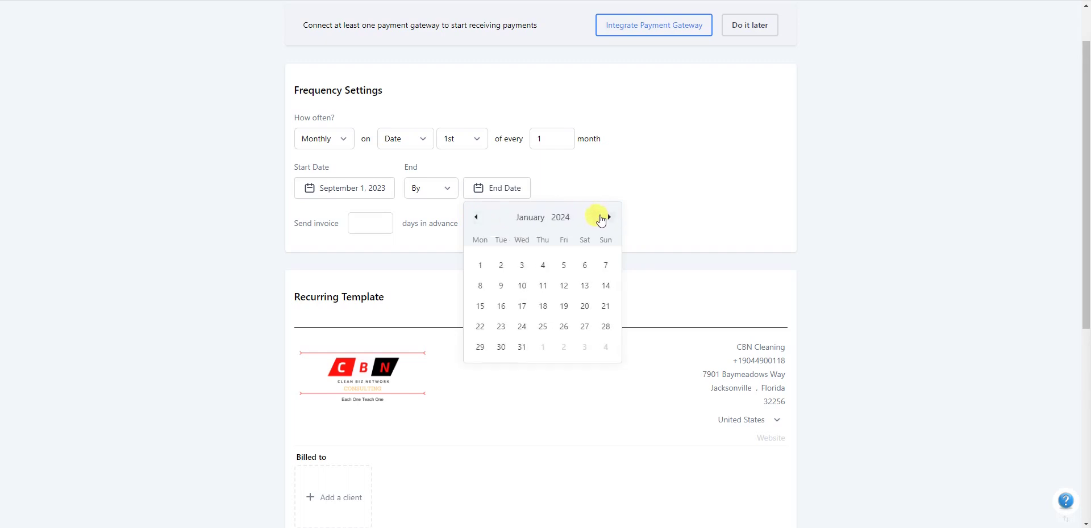
click(572, 188)
click(439, 190)
click(436, 213)
Step: Set the invoice to be sent 28 days in advance
click(372, 224)
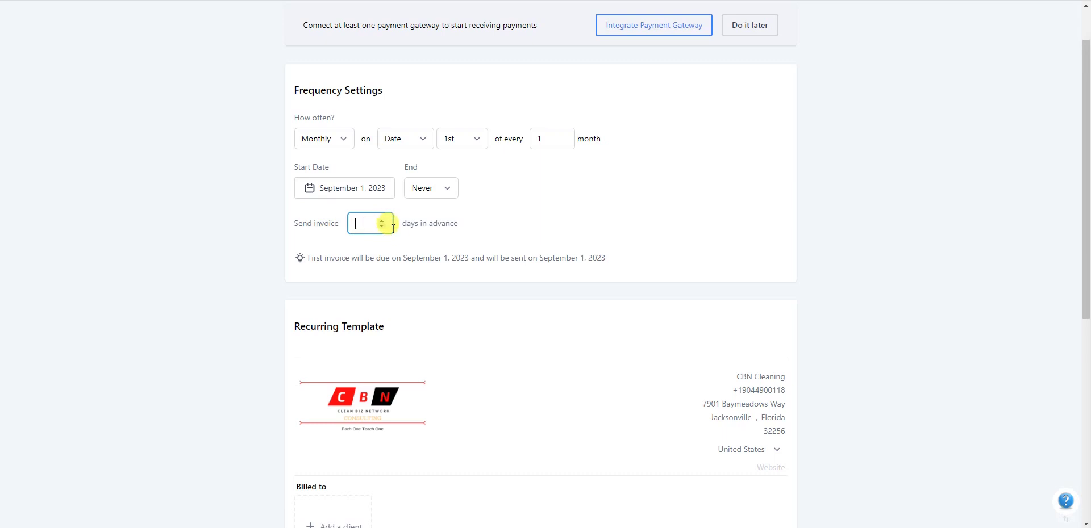
text(30)
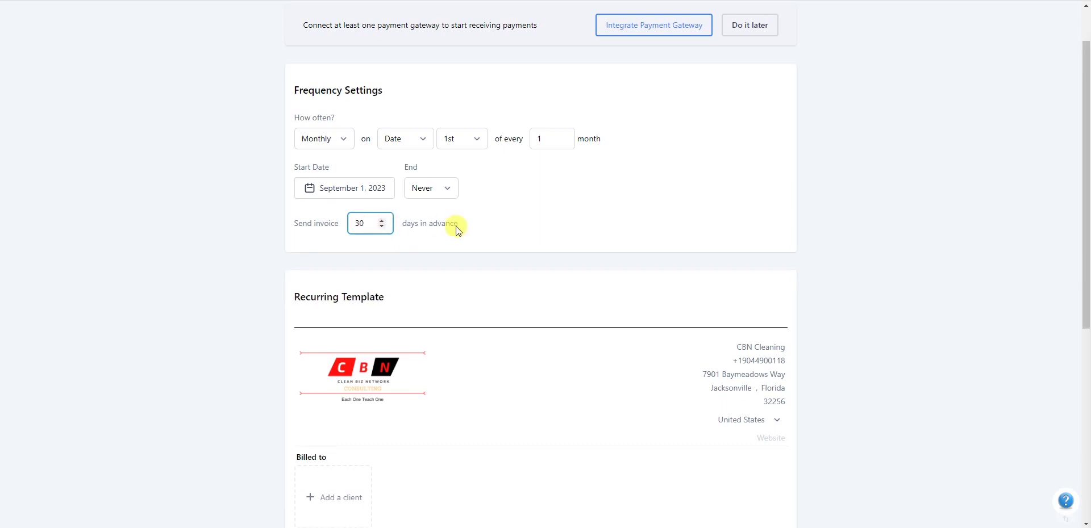
scroll(511, 228, up, 1)
click(381, 225)
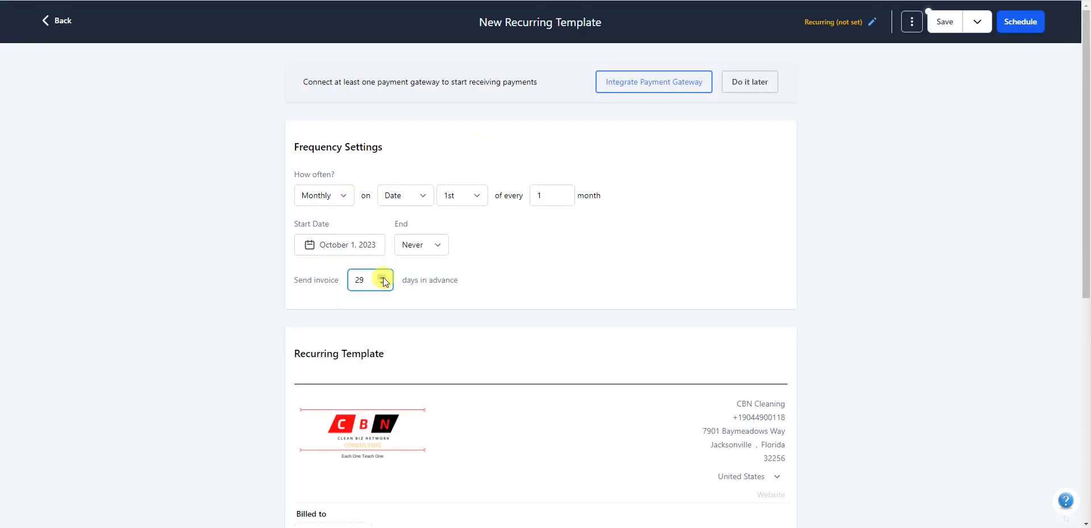
click(384, 281)
click(406, 275)
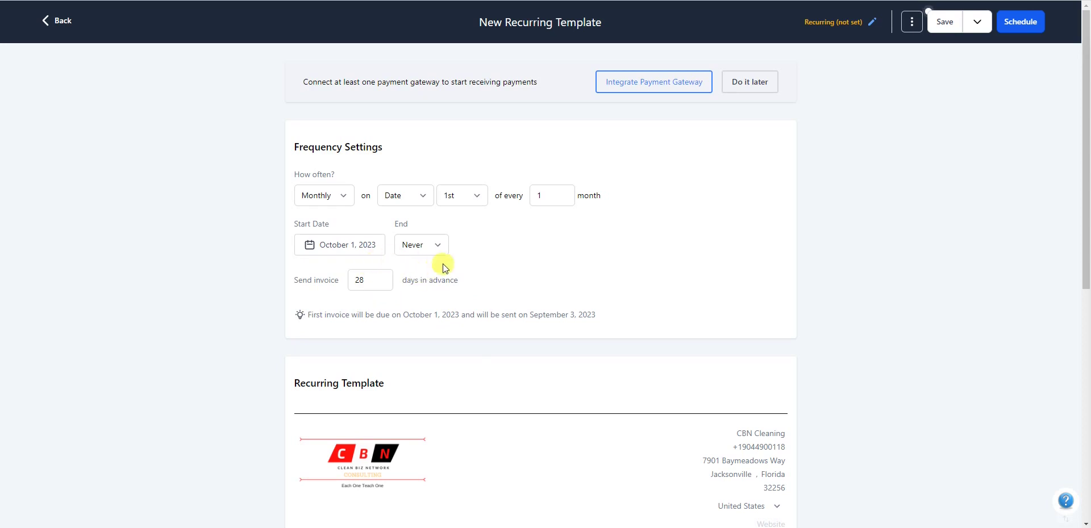
Step: Add an existing client to the template, with McDonald's Corp as the company name and Accounts Payable as the client name
scroll(461, 278, down, 6)
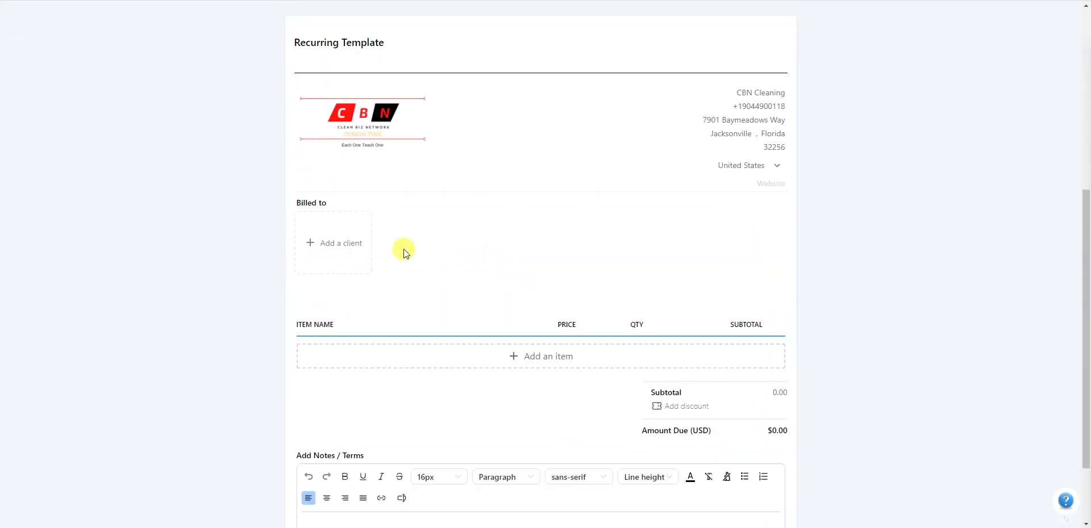
click(348, 243)
click(434, 375)
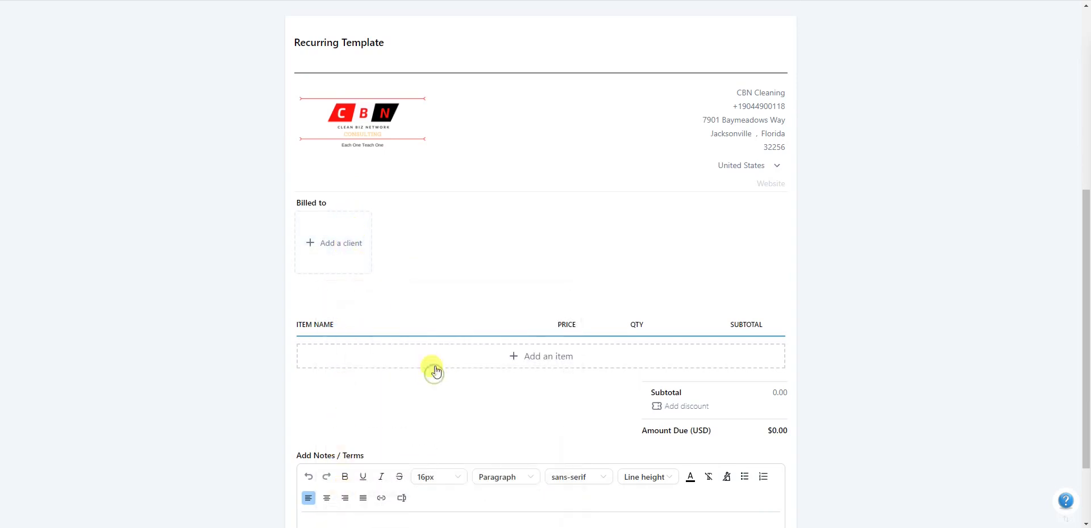
click(334, 218)
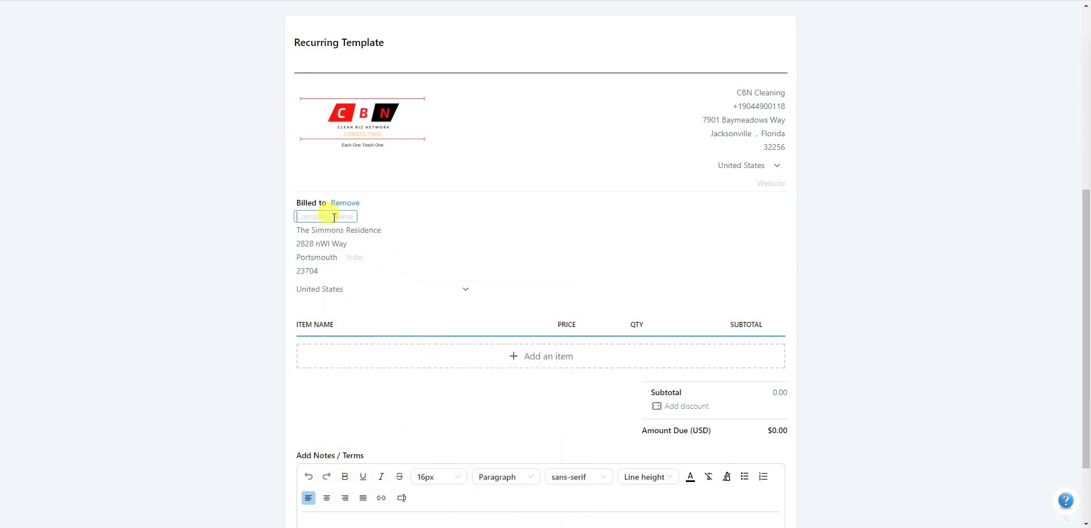
text(McDonald's Corp)
click(340, 231)
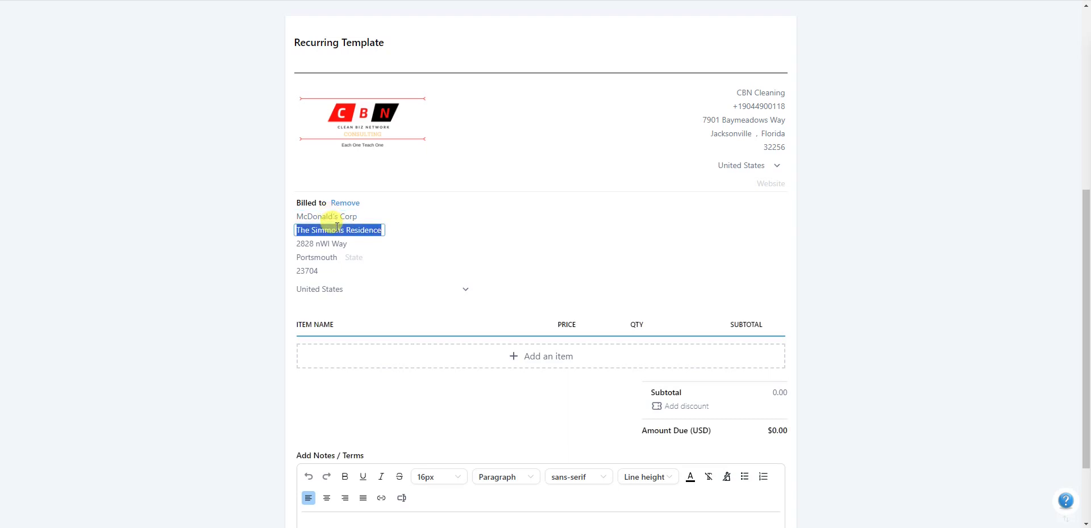
text(Accounts Payable)
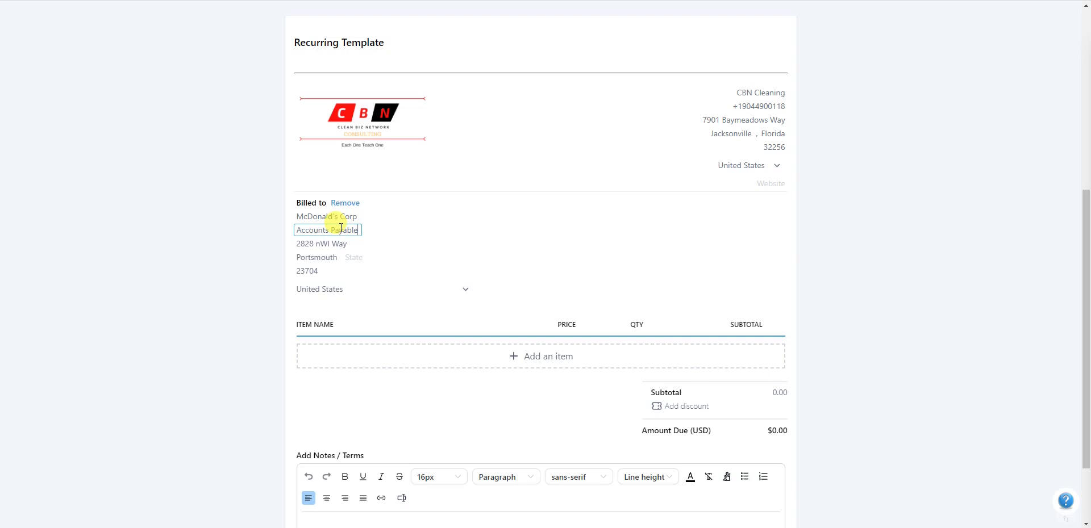
click(275, 266)
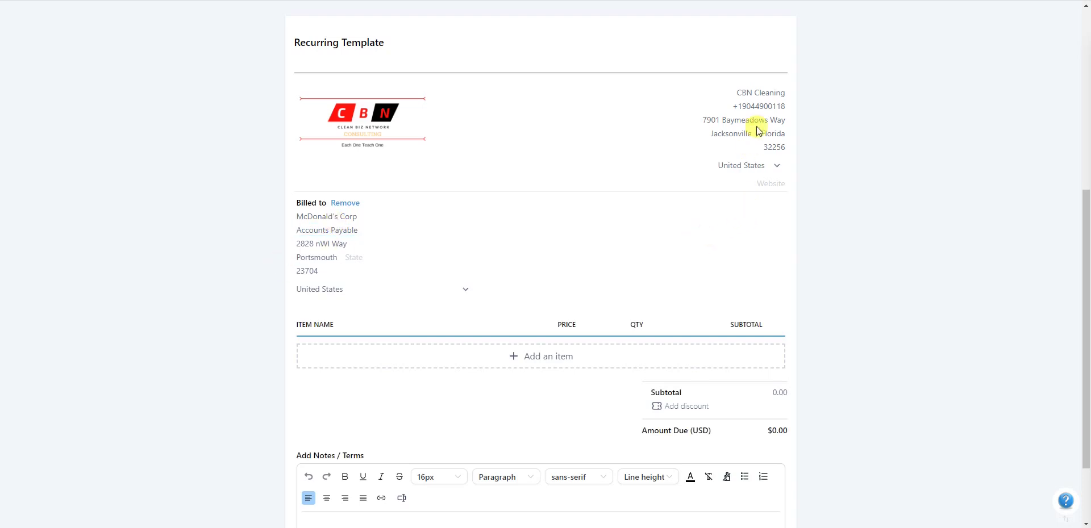
Step: Add the Commercial Cleaning Service item to the template and set its price to $5000
scroll(761, 188, down, 2)
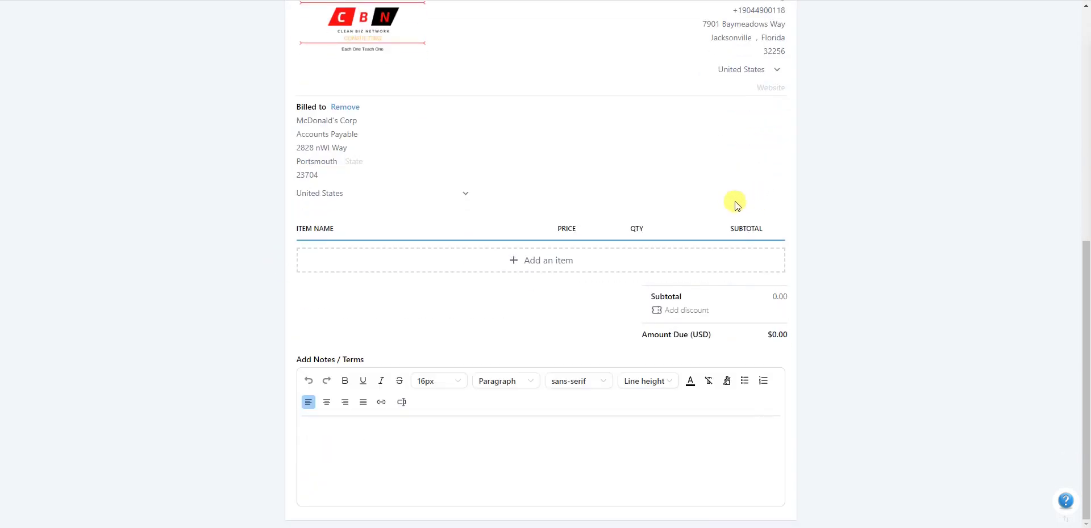
click(539, 266)
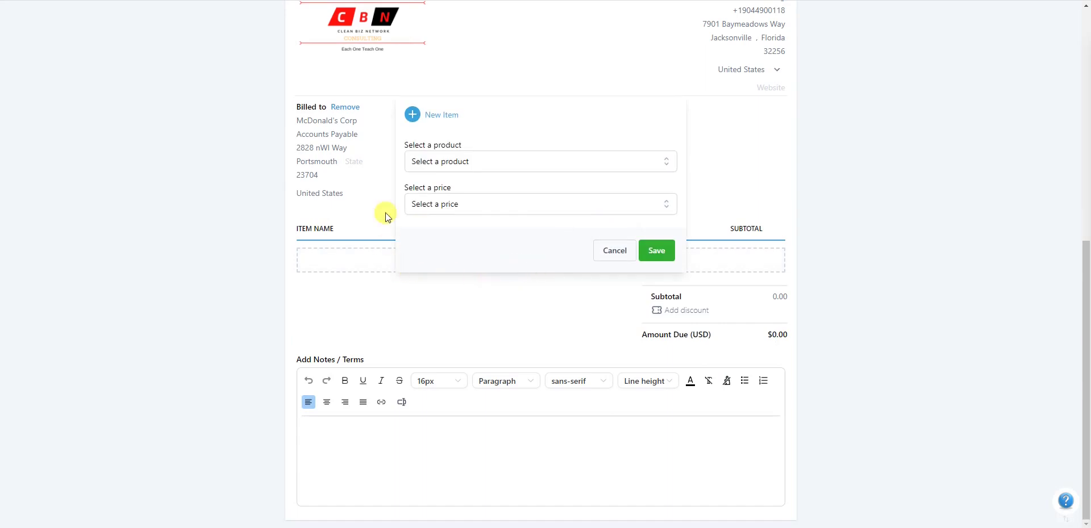
click(442, 161)
click(446, 188)
click(522, 208)
click(519, 225)
click(654, 251)
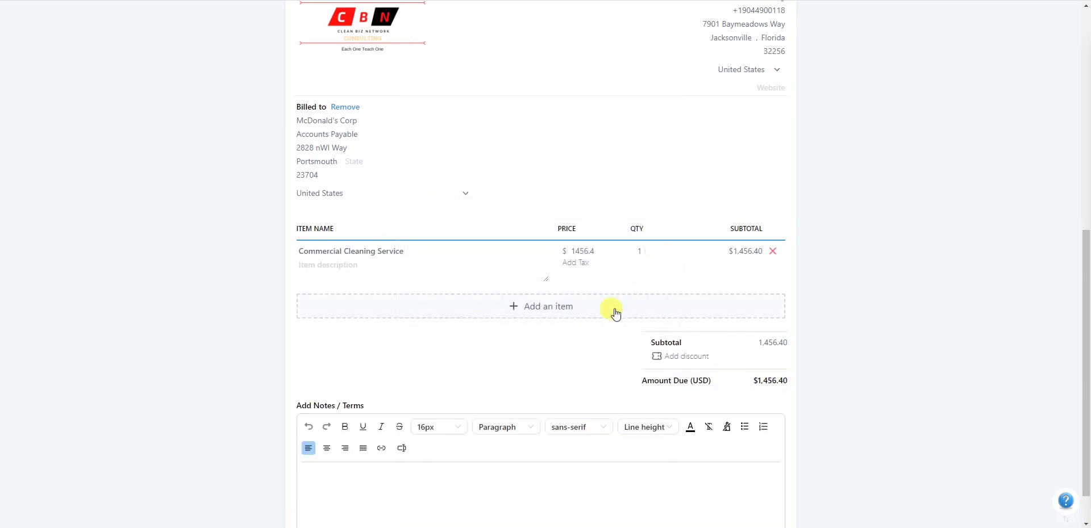
double_click(593, 254)
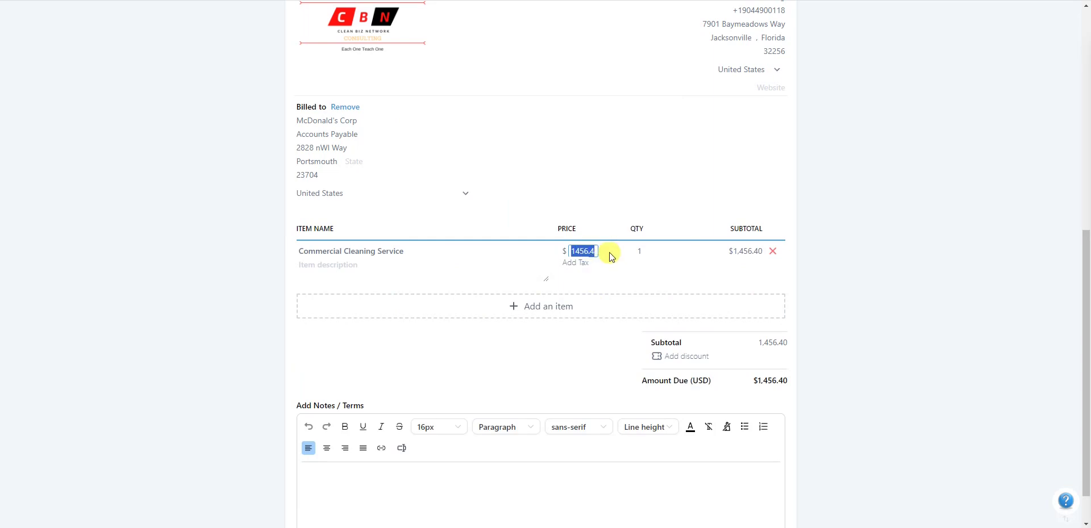
text(5000)
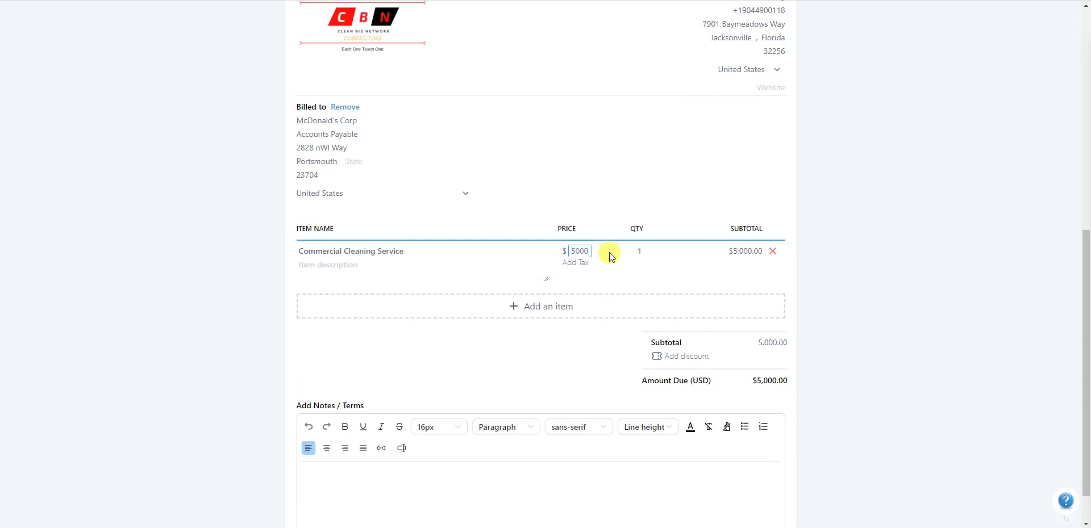
Step: Enter "Routine cleaning services" as the description of the Commercial Cleaning Service item
scroll(860, 275, down, 1)
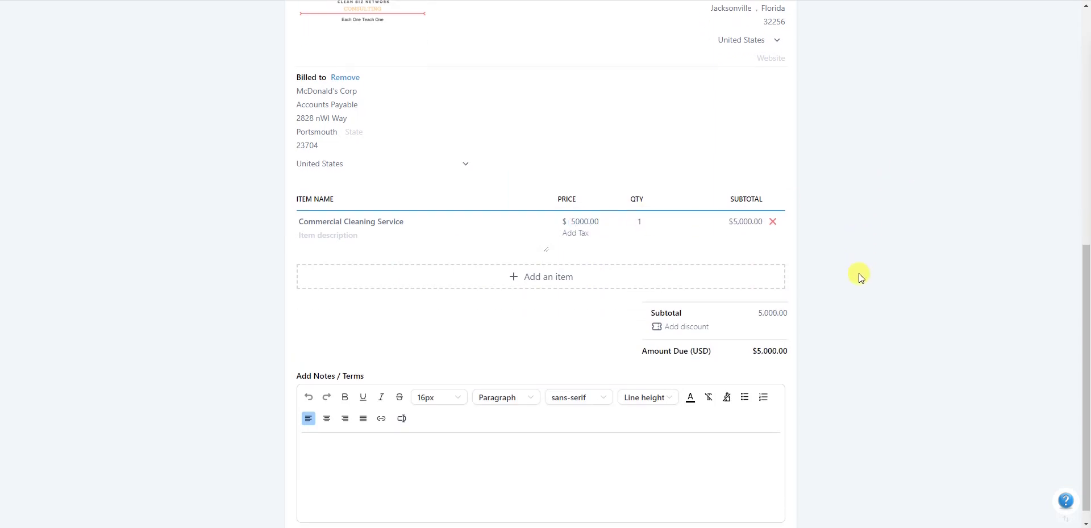
click(347, 221)
text(Routine cleaning services)
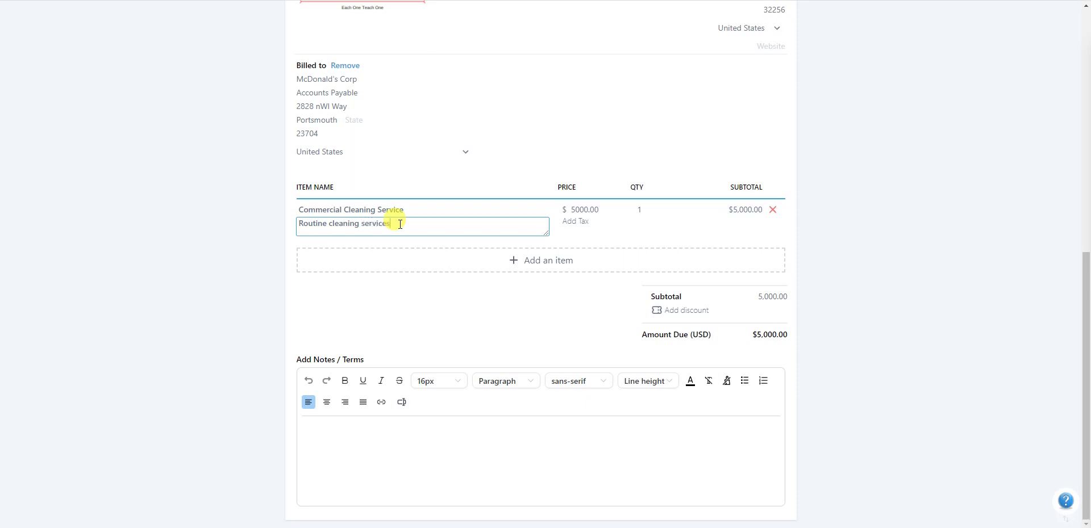
click(792, 221)
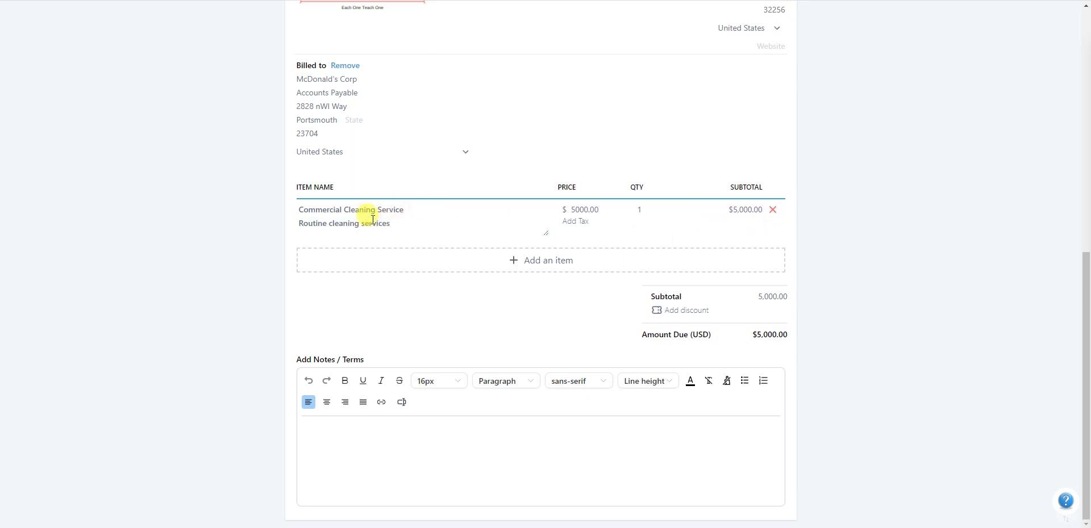
click(324, 226)
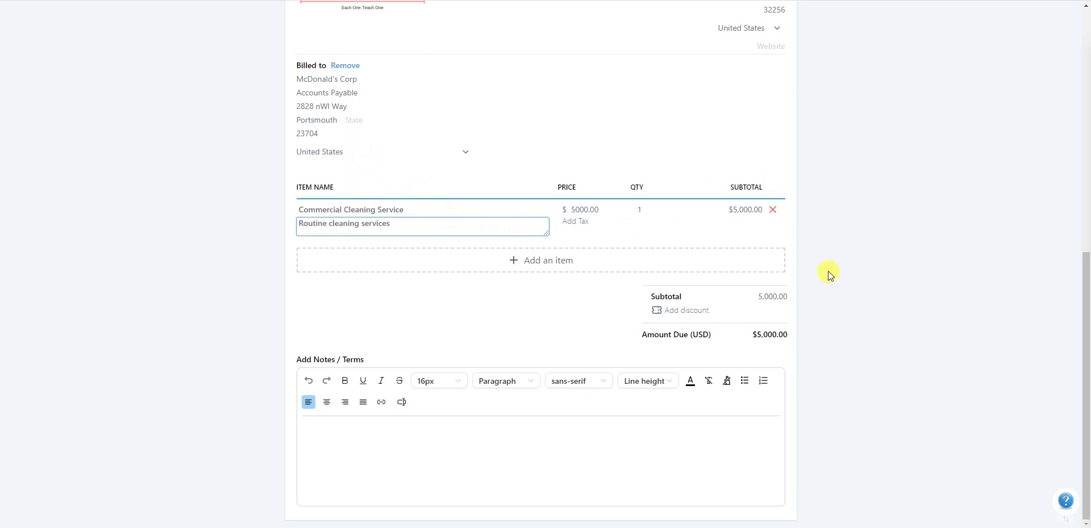
click(846, 273)
Step: Fill the notes with the payment terms, mailing address and thank-you message, replacing the August 15, 2023 due date with "the date above."
click(357, 445)
text(Payment is due on August 15, 2023 Payments can be mailed to: Clean Biz Network LLC 7901 Baymeadows Way Suite 31 Jacksonville FL 32256 Thank you for your business!)
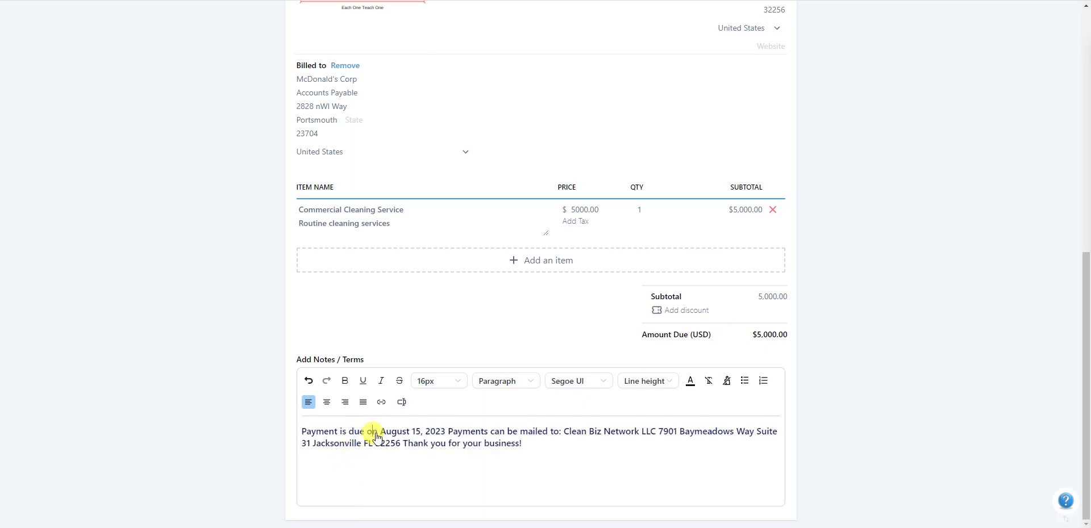
click(380, 434)
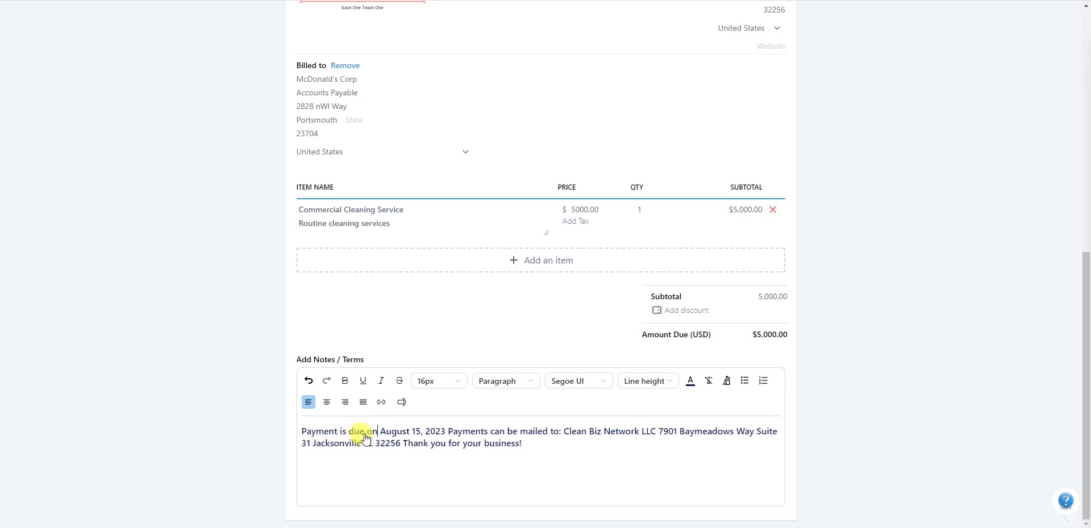
drag(380, 433, 447, 442)
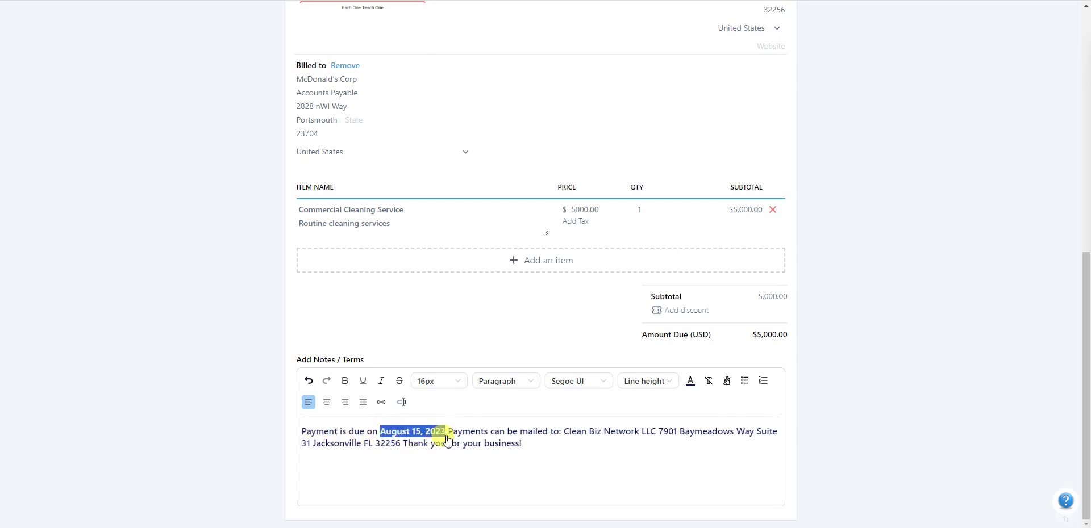
text(the da)
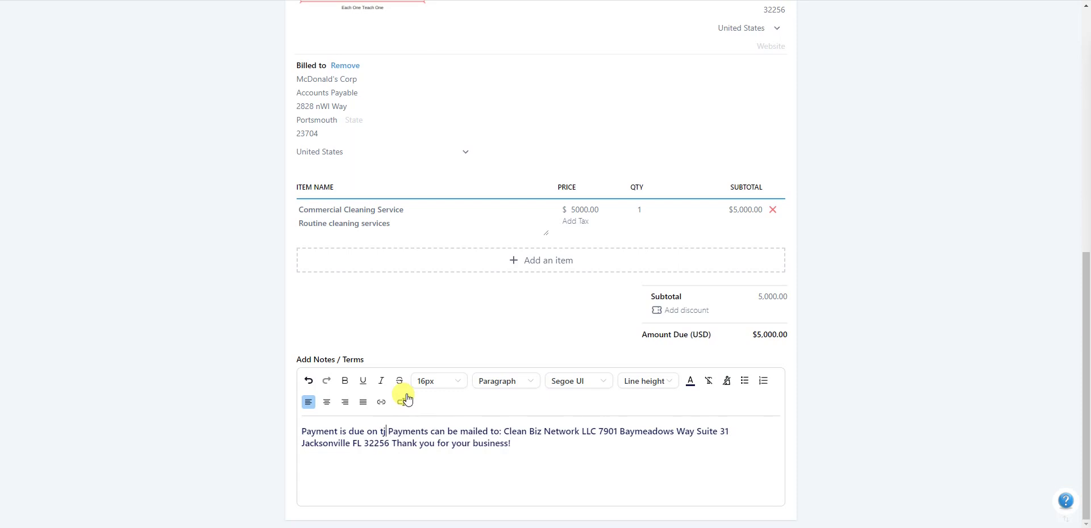
text(te above.)
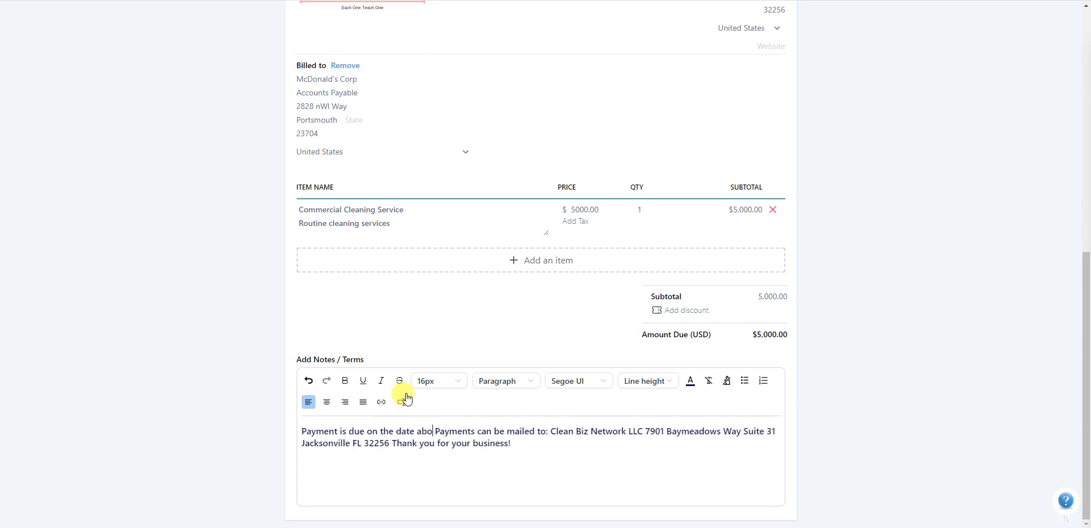
Step: Break the notes into separate paragraphs before "Payments can be mailed to" and before "Thank you for your business!"
key(Return)
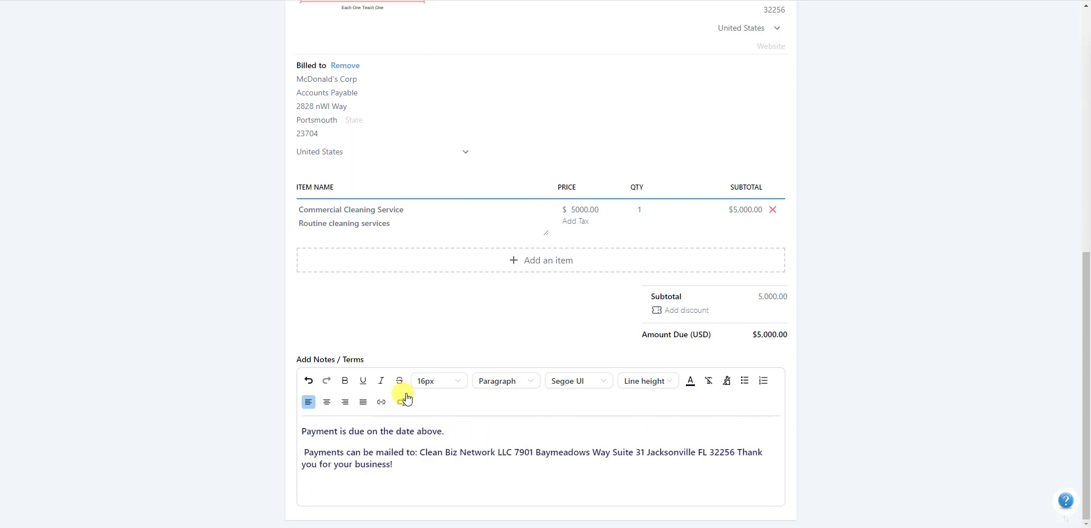
key(BackSpace)
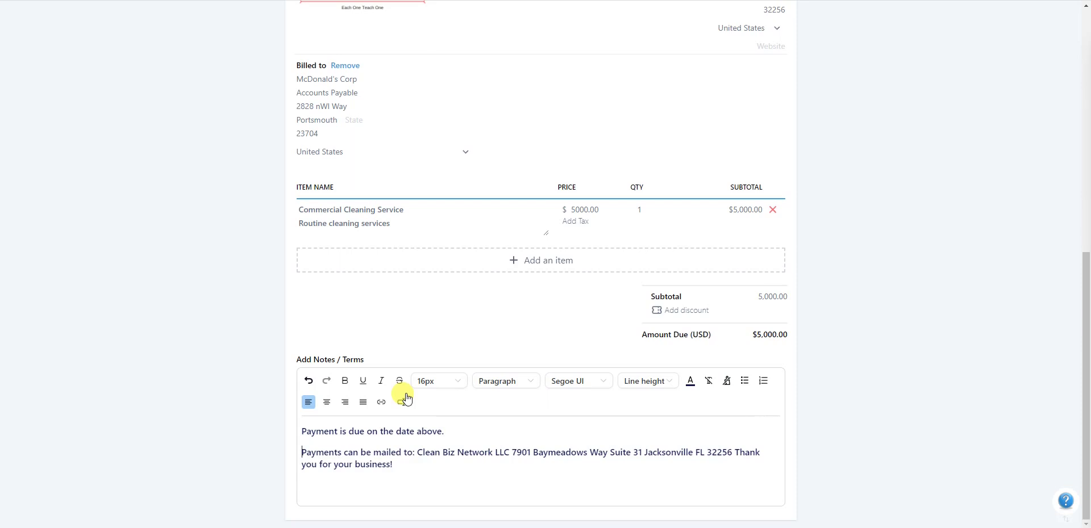
click(735, 453)
key(Return)
Step: Begin scheduling the recurring invoice, with delivery by Email only and the payment mode switched to Test
scroll(731, 466, up, 8)
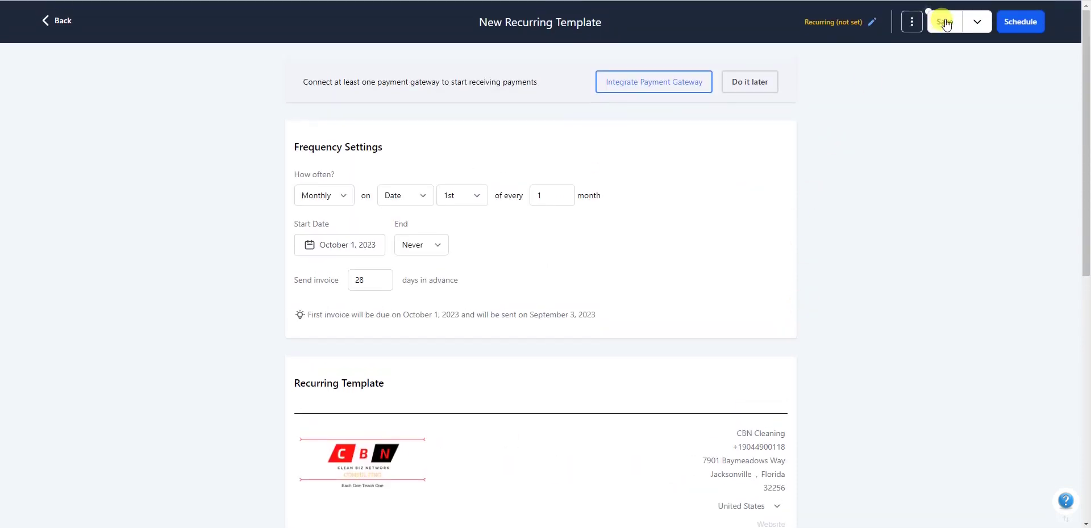
click(1019, 27)
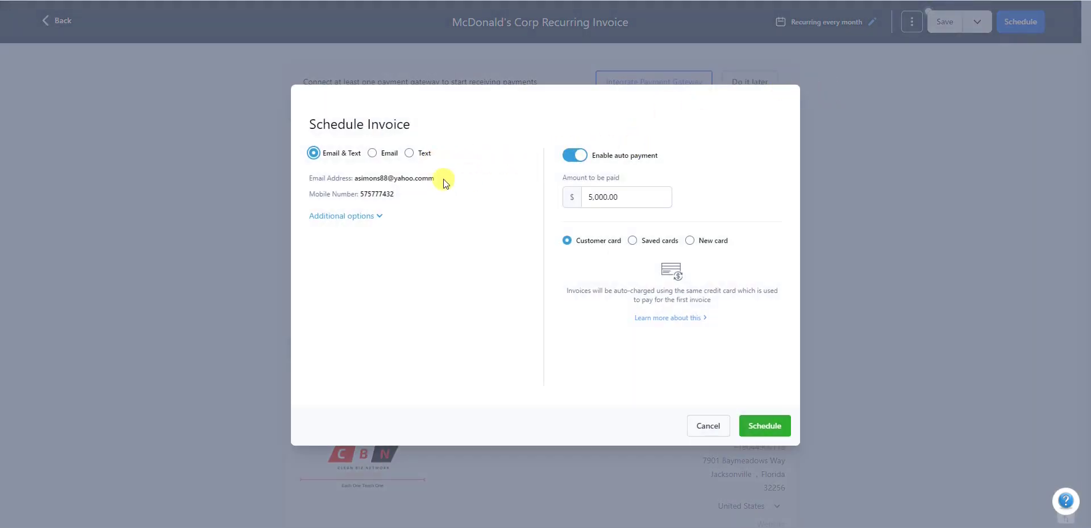
click(388, 153)
click(370, 204)
click(337, 231)
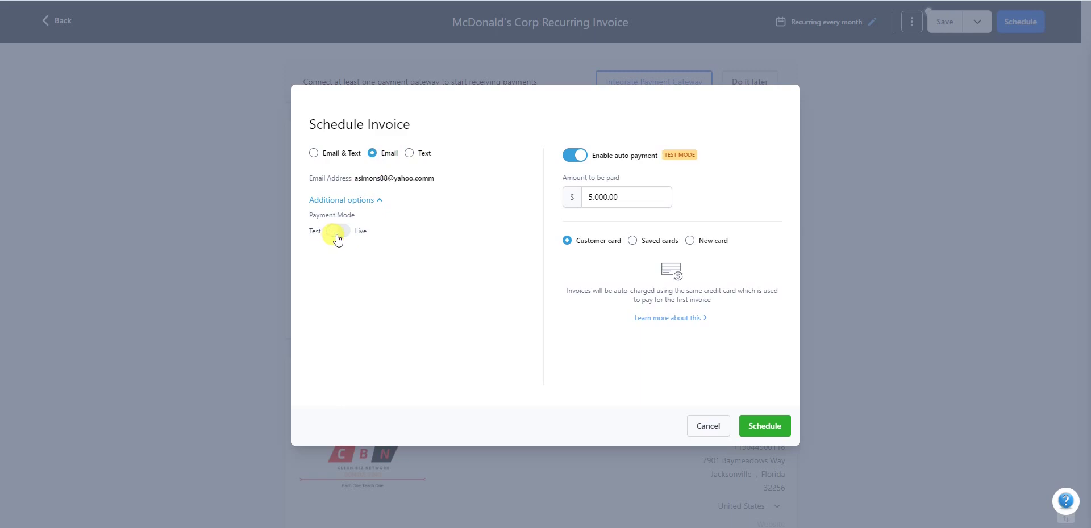
click(579, 159)
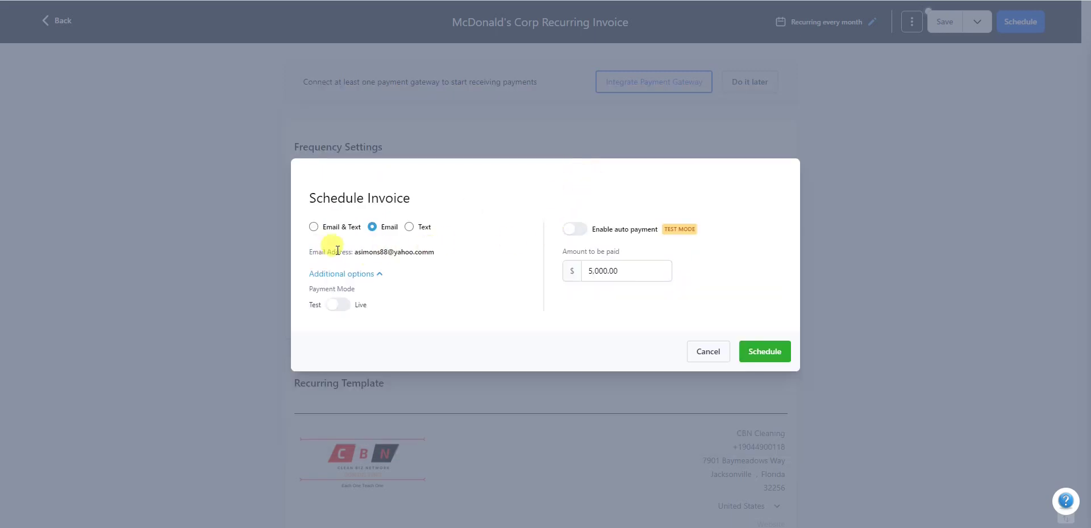
drag(355, 254, 435, 252)
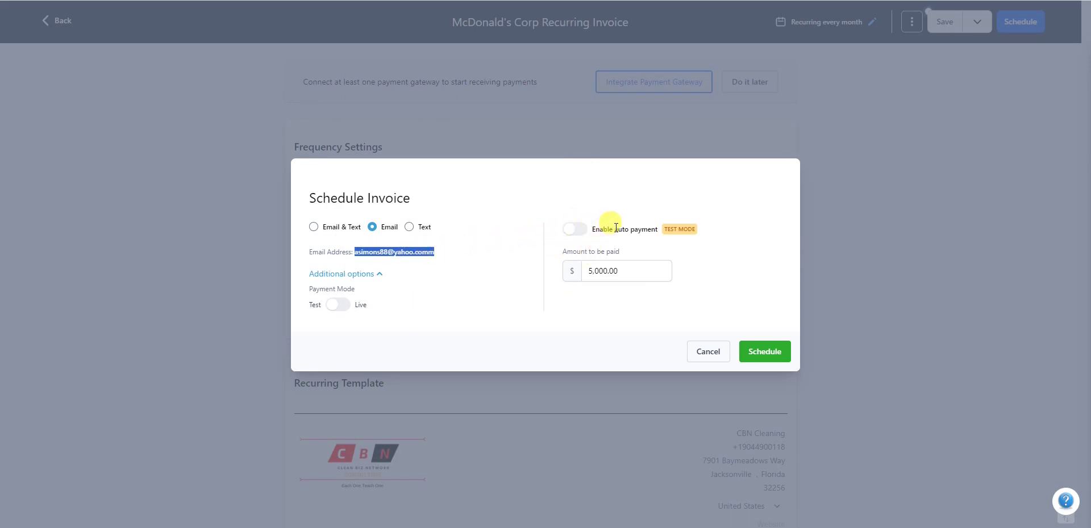
click(631, 264)
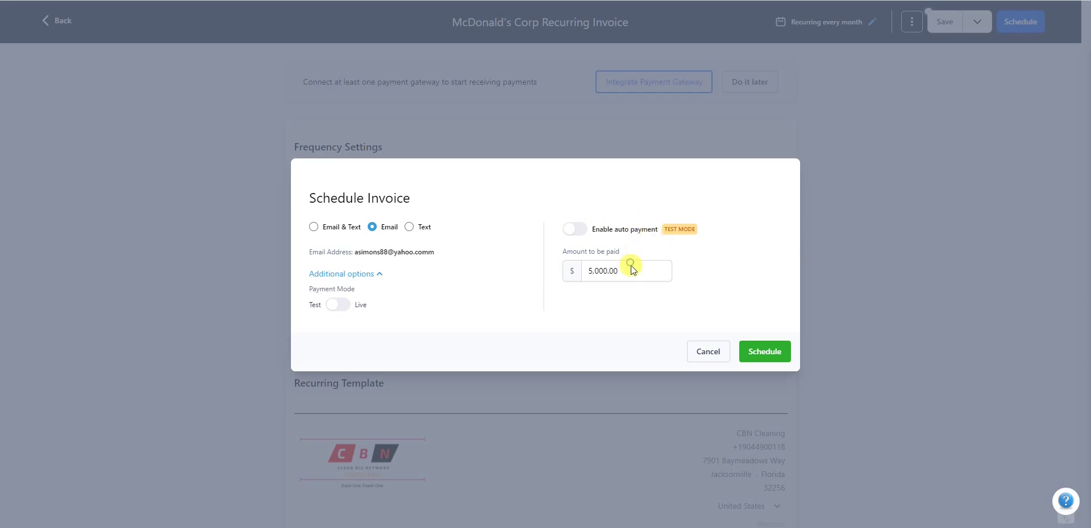
click(582, 234)
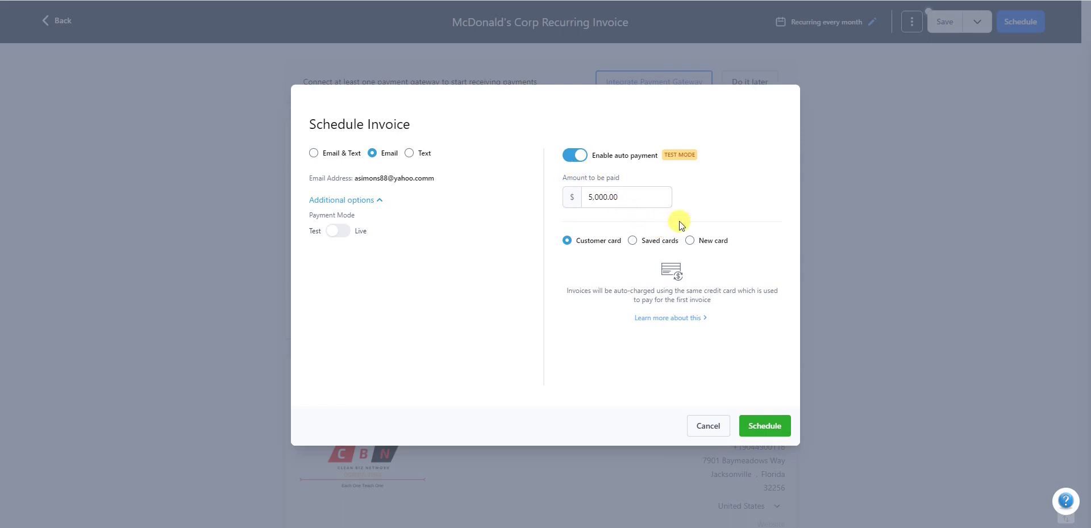
Step: Disable auto payment for the recurring invoice and submit its schedule
click(574, 160)
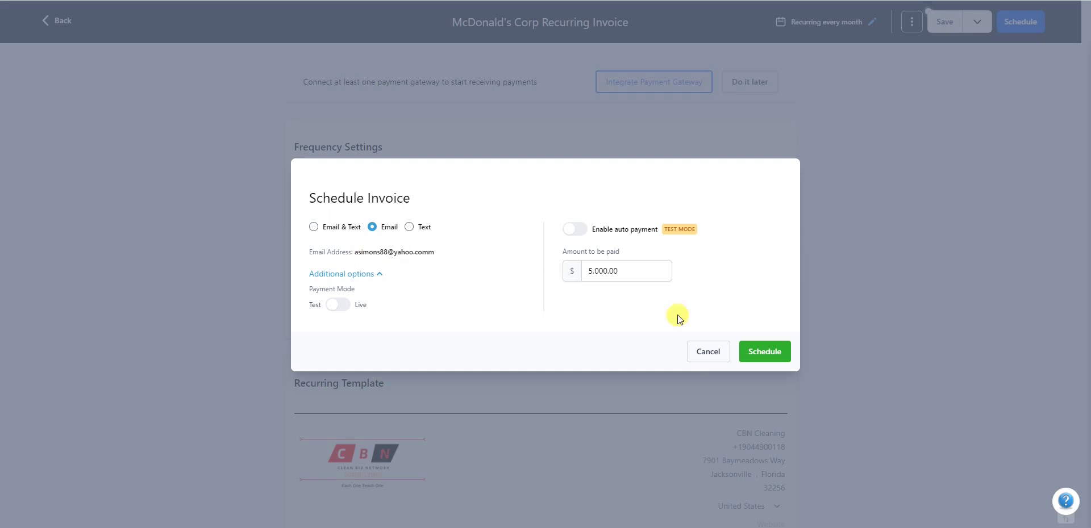
click(770, 354)
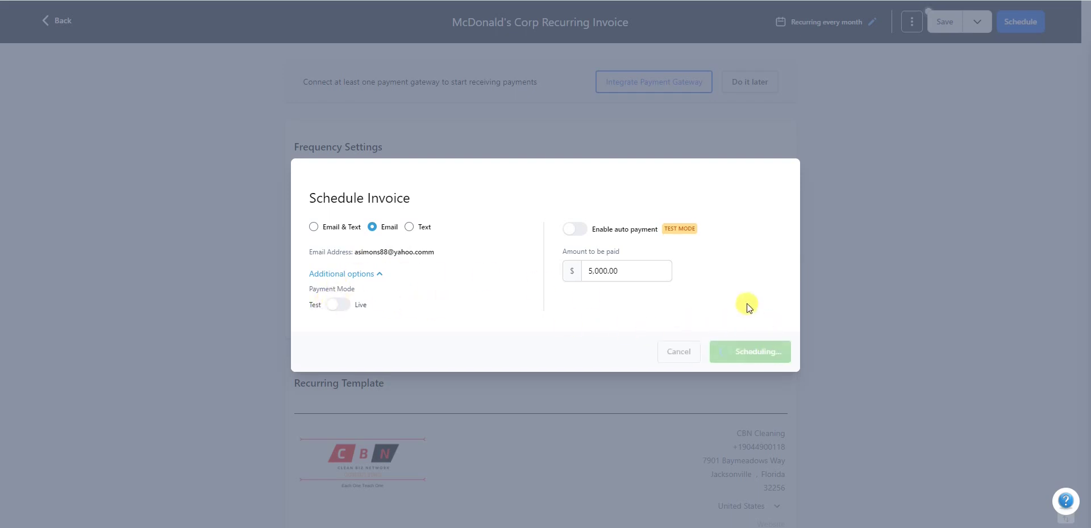